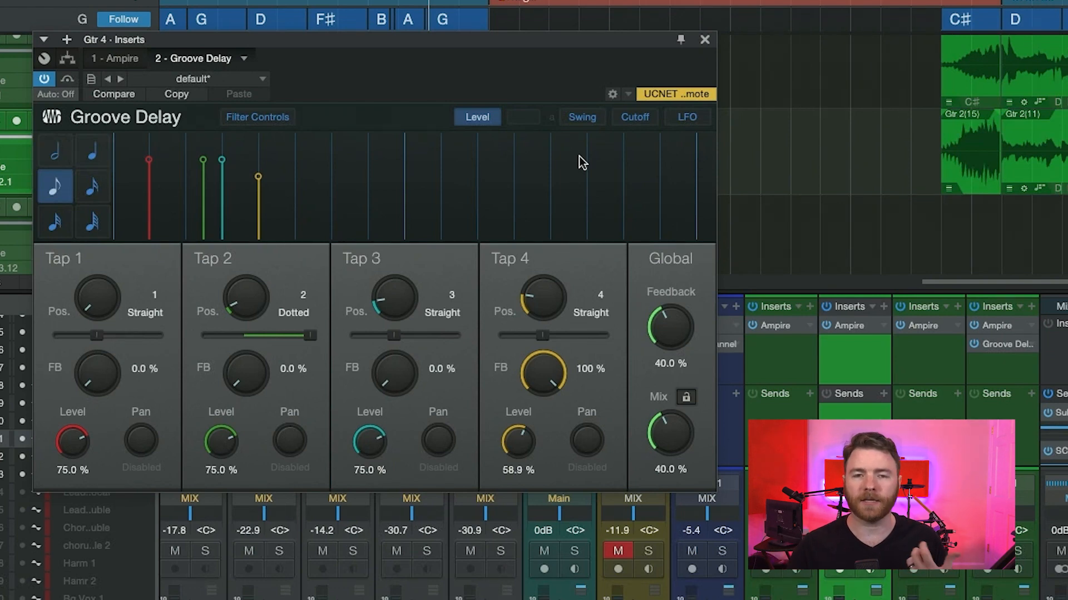
- In the Swing view, set Tap 2's groove to Straight and lower the four tap levels to 57.5, 51.7, 57.5 and 41.7 %
click(591, 130)
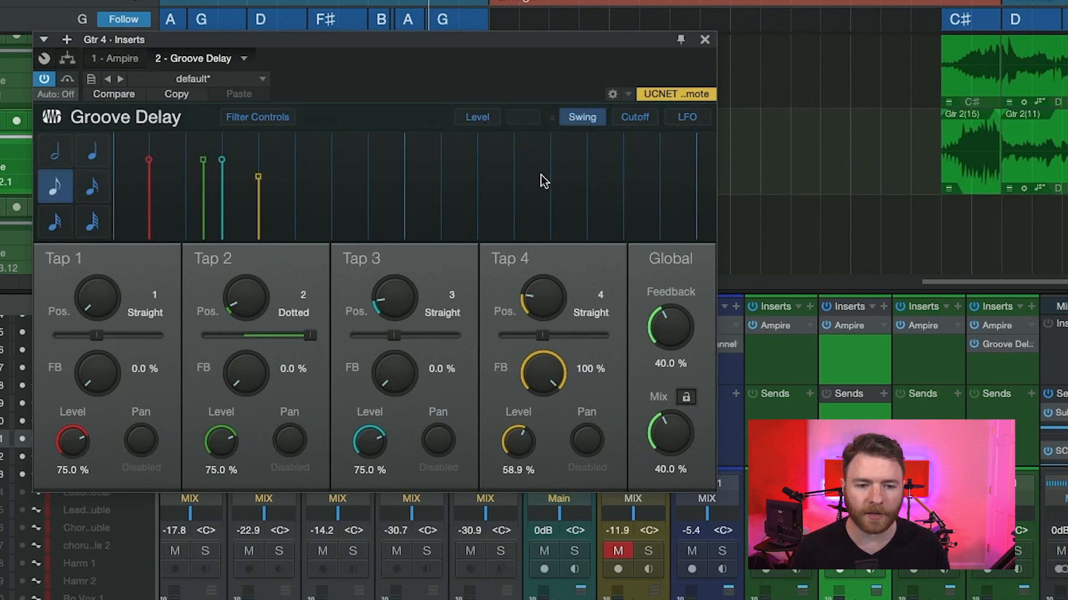
drag(203, 162, 225, 172)
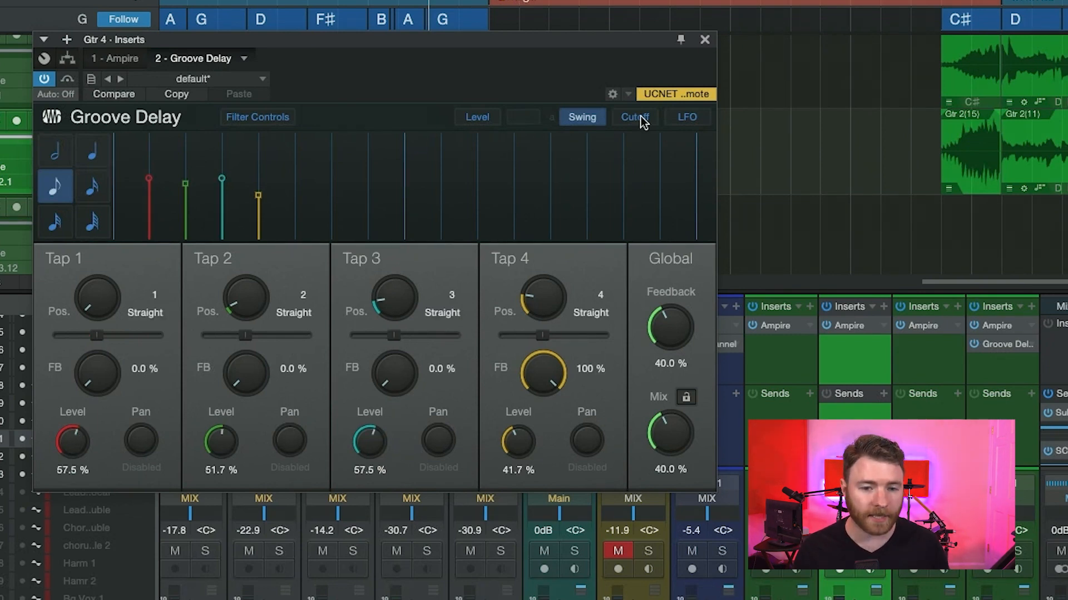
- Raise Tap 1's cutoff to 330 Hz in the Cutoff view, showing and hiding the filter controls around the edit
click(642, 117)
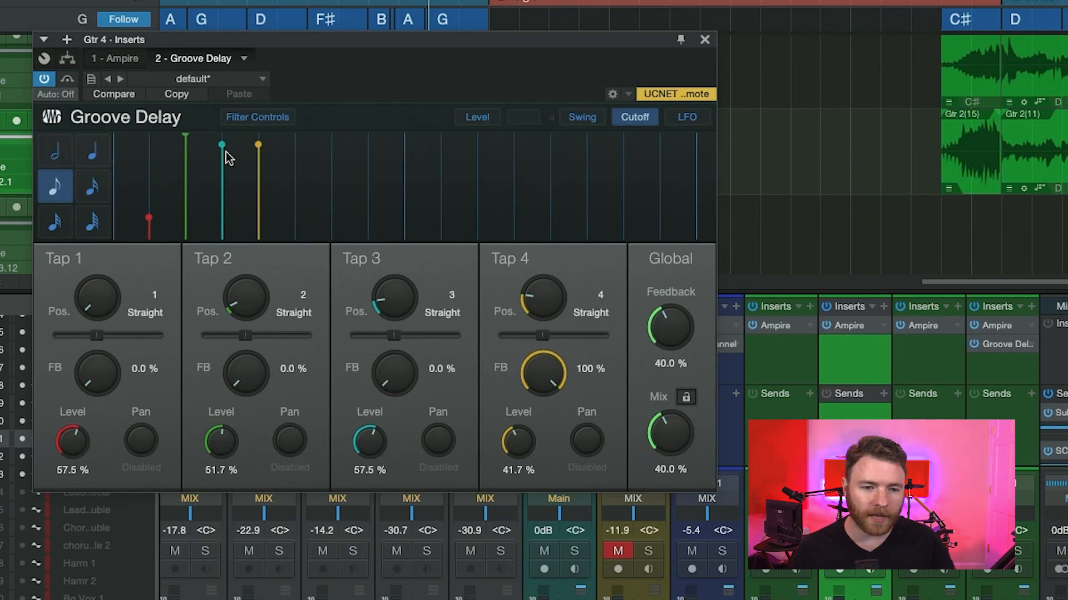
click(248, 121)
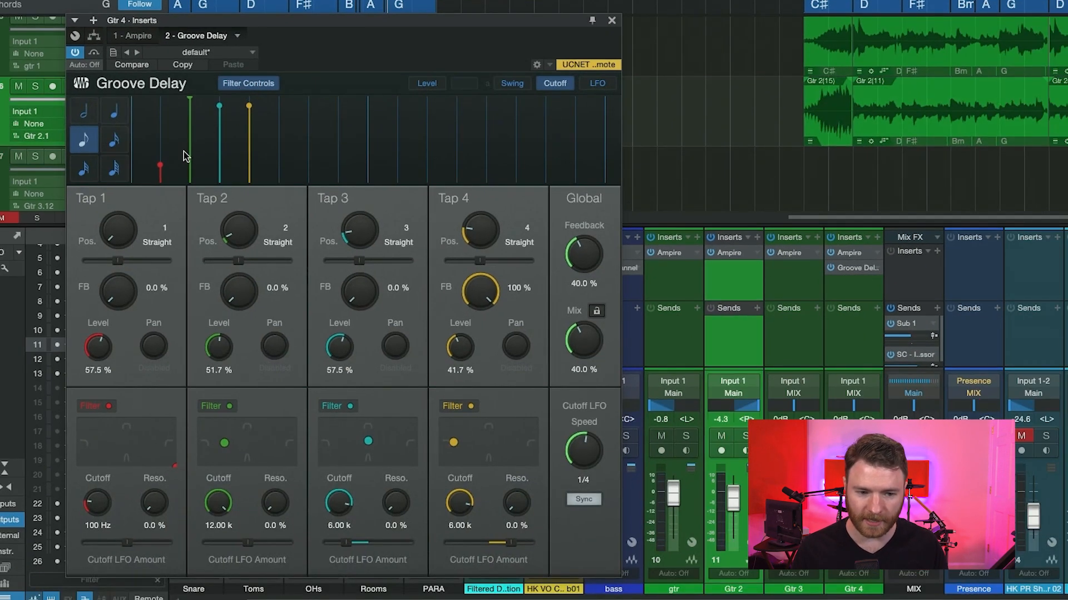
mouse_move(161, 166)
mouse_down()
mouse_move(165, 141)
mouse_move(169, 174)
mouse_move(165, 131)
mouse_move(162, 156)
mouse_up()
click(244, 84)
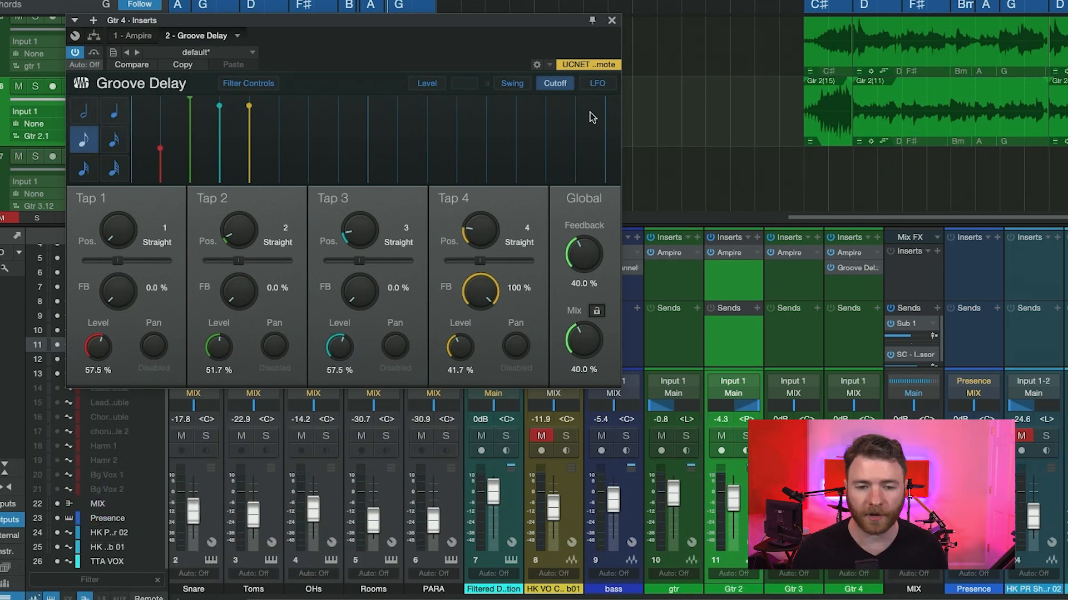
- In the LFO view, show the filter controls and slightly adjust Tap 3's cutoff LFO amount
click(601, 86)
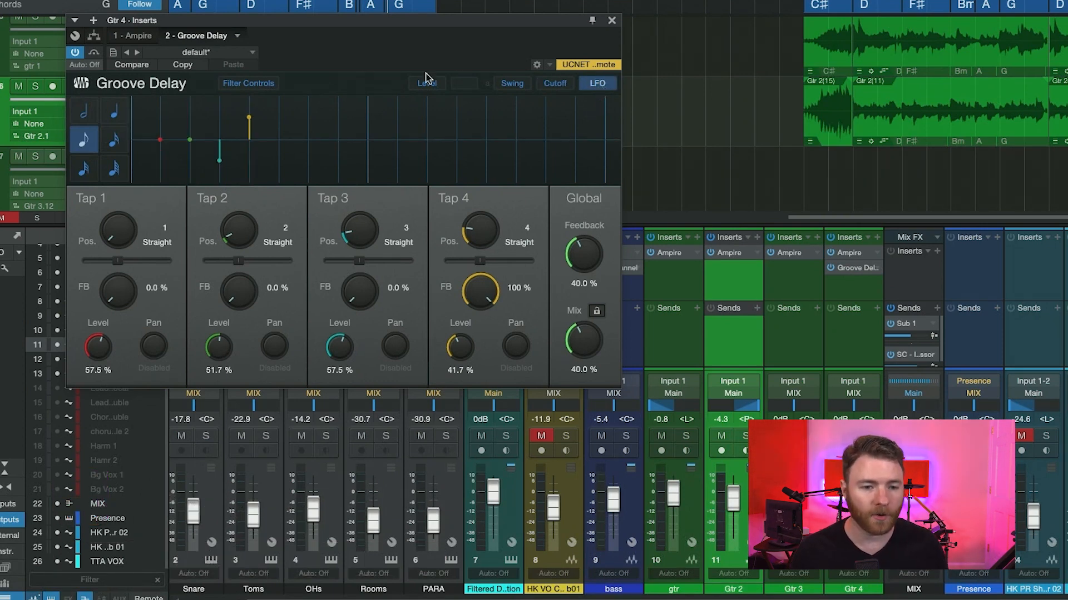
click(262, 86)
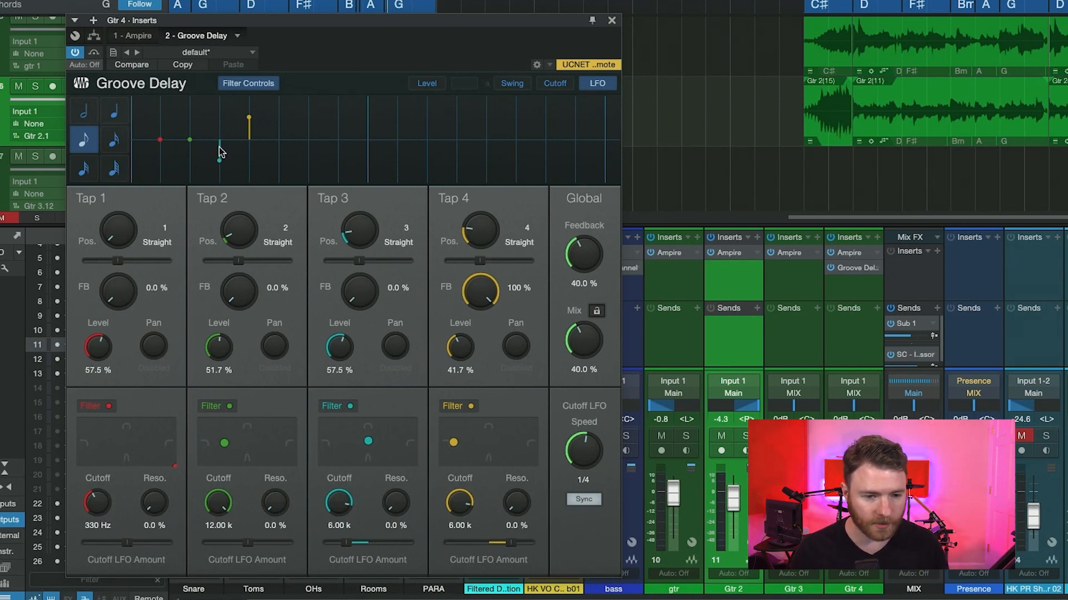
mouse_move(219, 158)
mouse_down()
mouse_move(220, 122)
mouse_move(221, 172)
mouse_move(221, 119)
mouse_move(220, 158)
mouse_up()
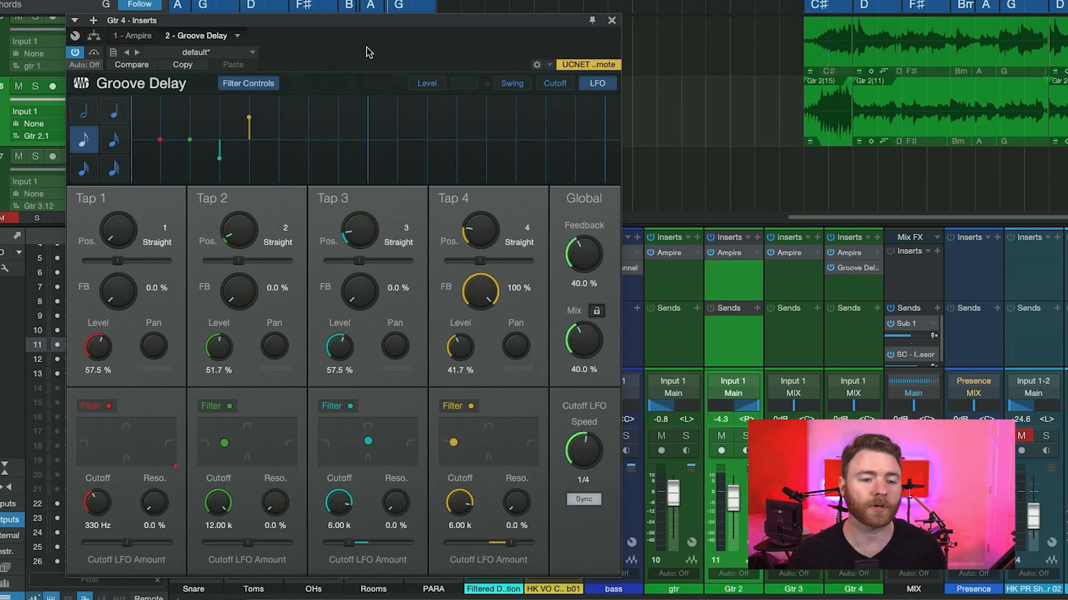
- Reload the default preset of Groove Delay
click(228, 52)
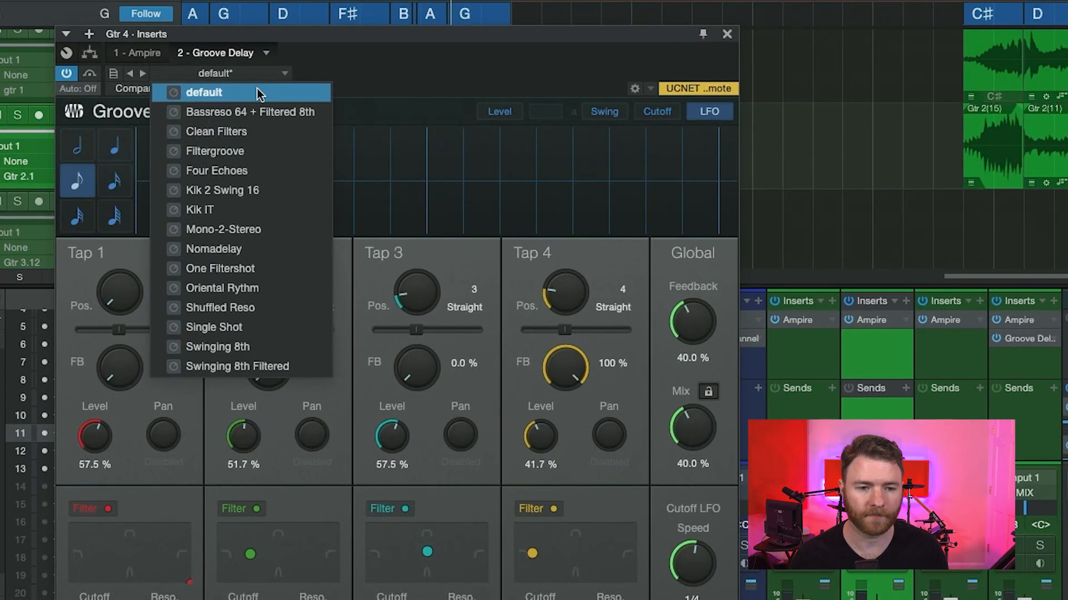
click(258, 94)
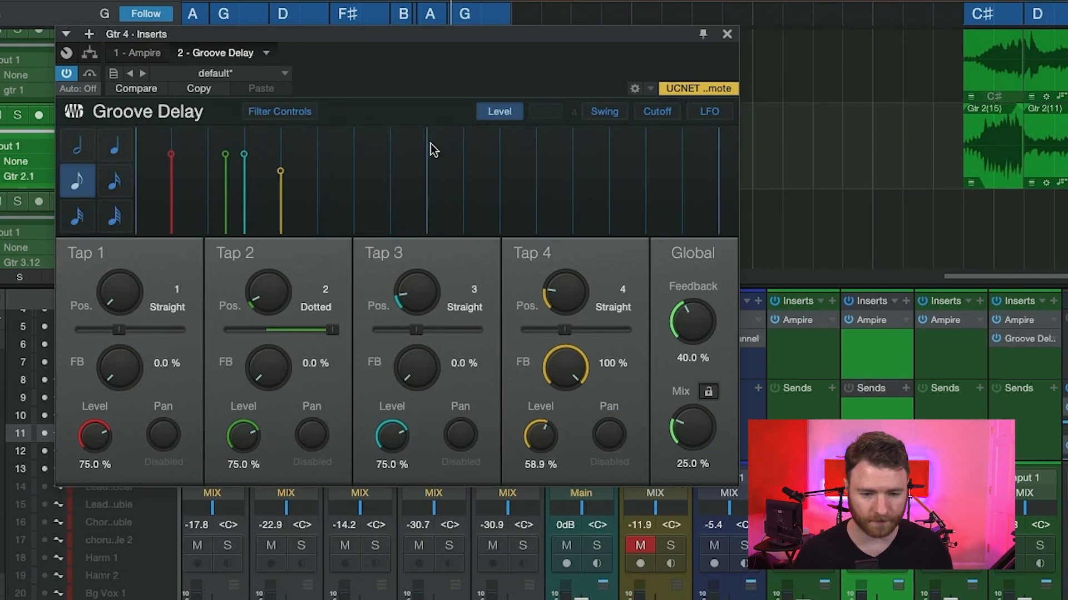
- Switch the beat grid to sixteenth notes and back to eighth notes
click(111, 188)
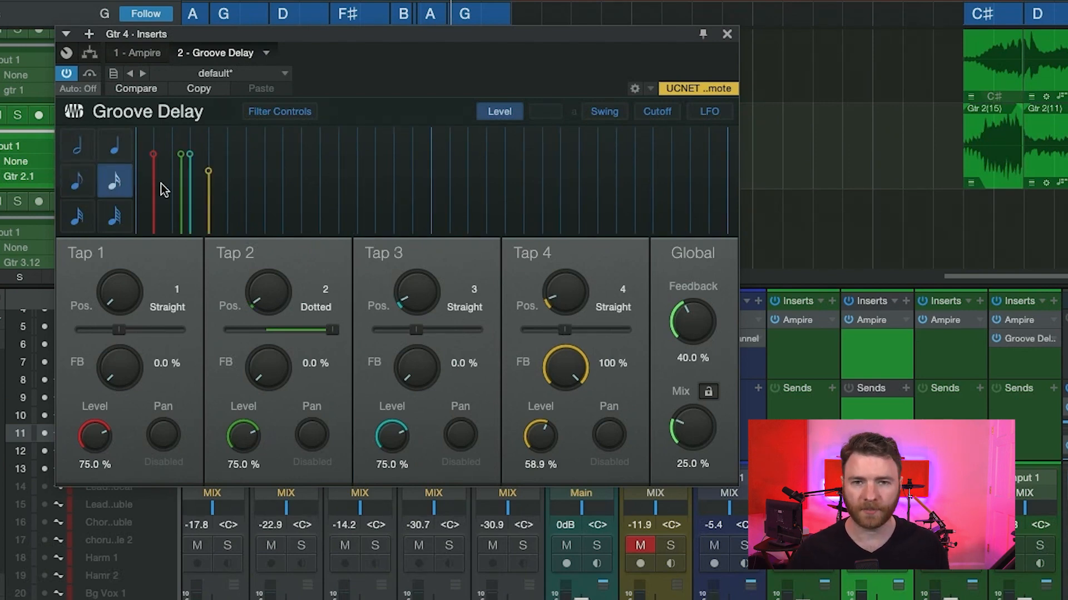
click(76, 181)
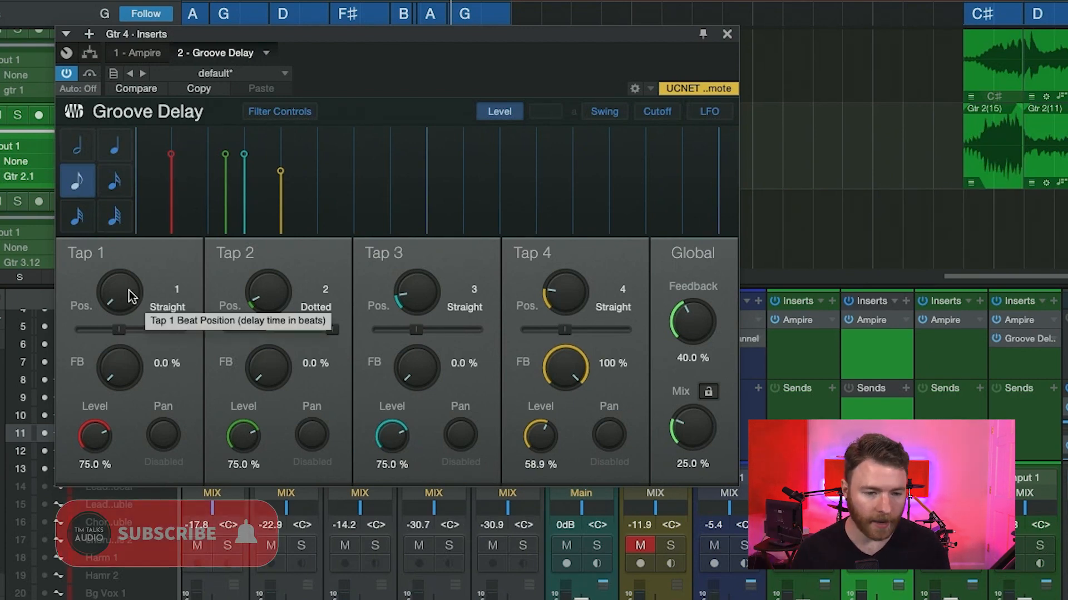
- Move Tap 1's beat position to 5, back to 1, and out to 16
drag(129, 294, 134, 247)
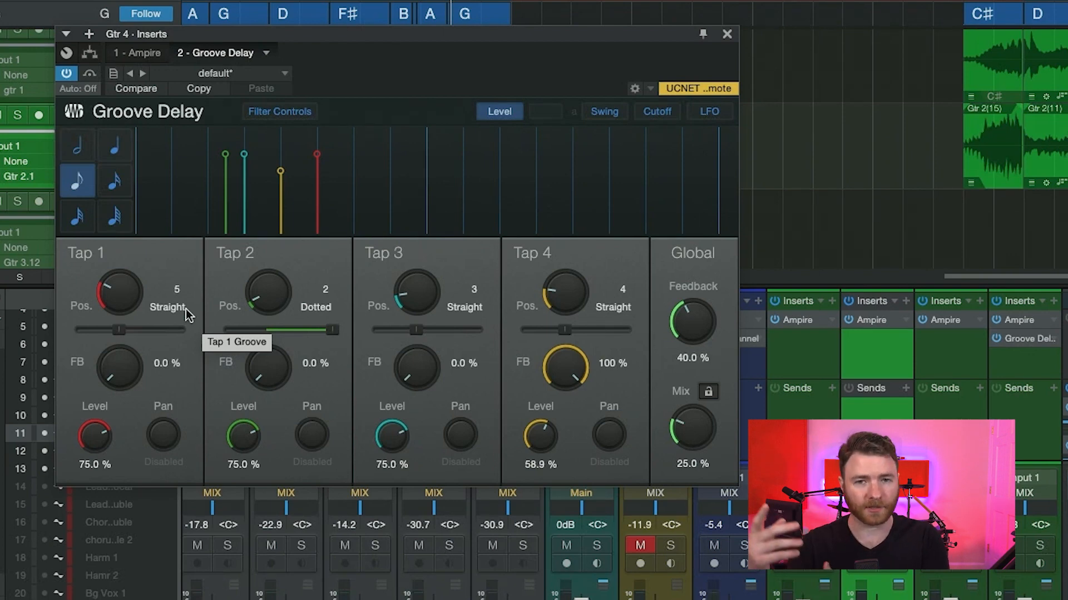
drag(119, 292, 118, 389)
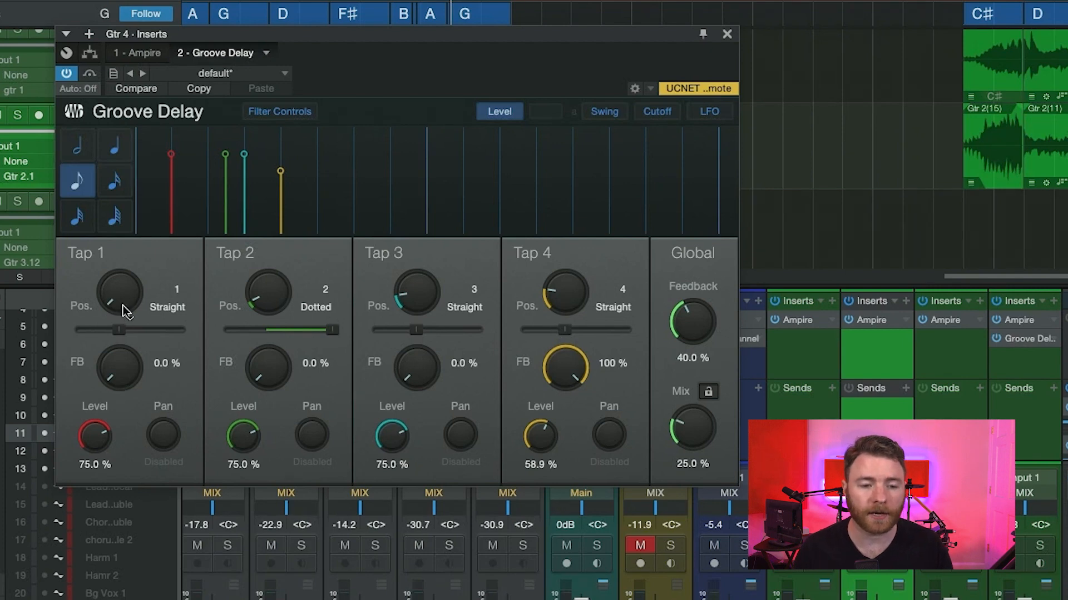
drag(120, 300, 138, 151)
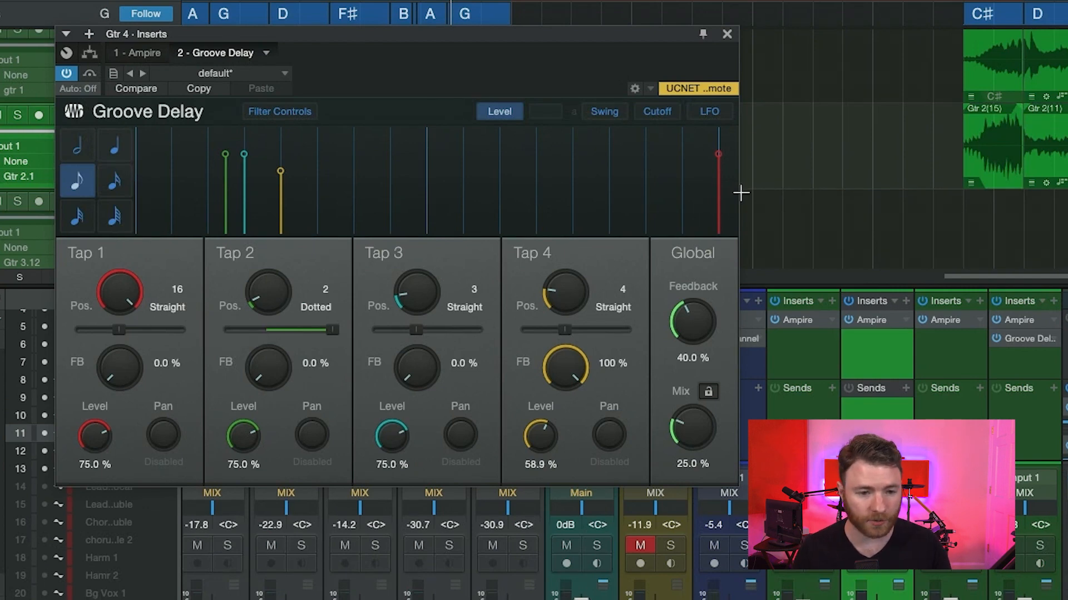
- Try the finest beat grid with Tap 1 at position 64, and return Tap 1 to position 1 on the eighth-note grid
click(115, 216)
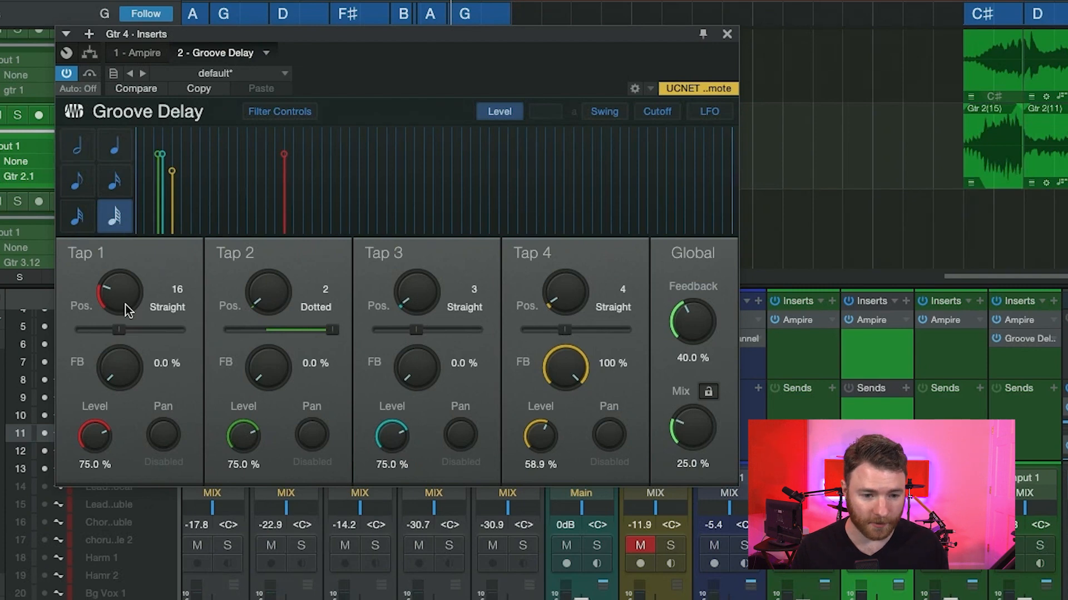
drag(129, 309, 135, 156)
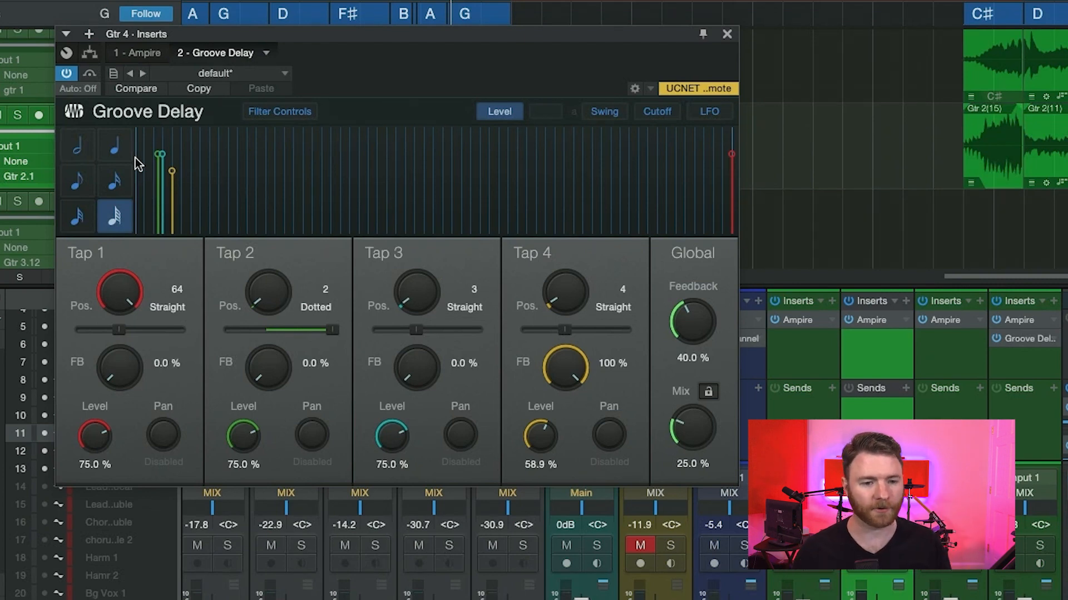
mouse_move(128, 269)
mouse_down()
mouse_move(114, 333)
mouse_move(122, 337)
mouse_up()
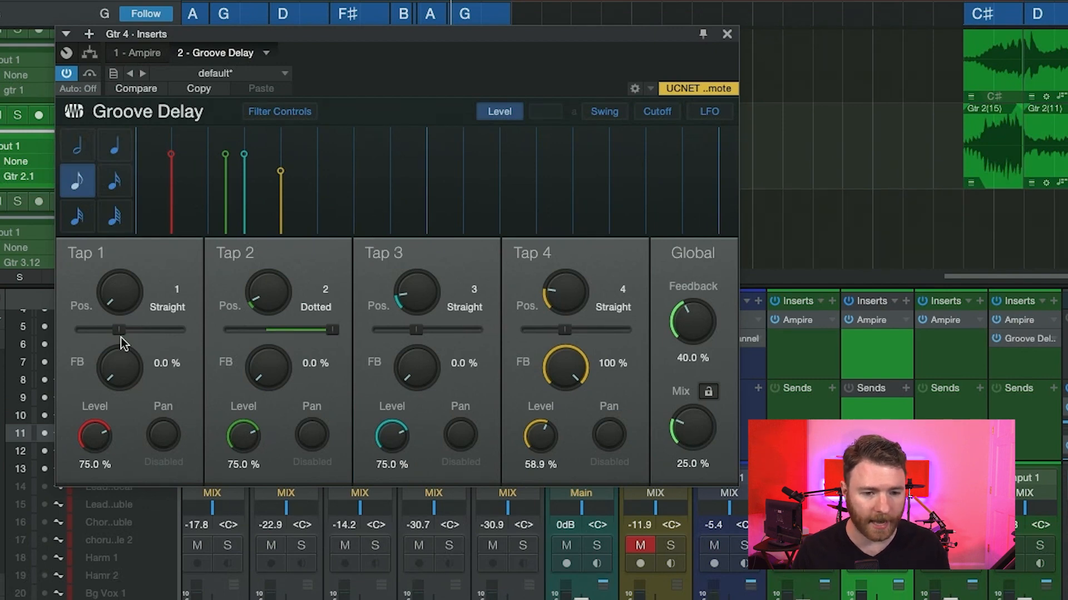
- Set Tap 1's groove to Triolic and Tap 3's feedback to 50 %
drag(121, 337, 84, 342)
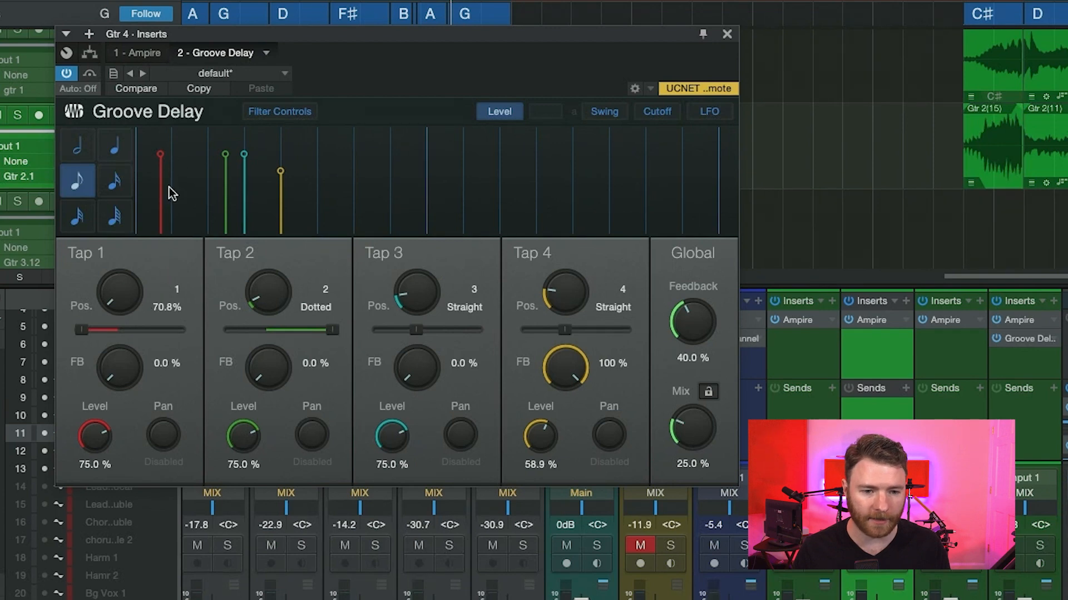
drag(83, 334, 78, 332)
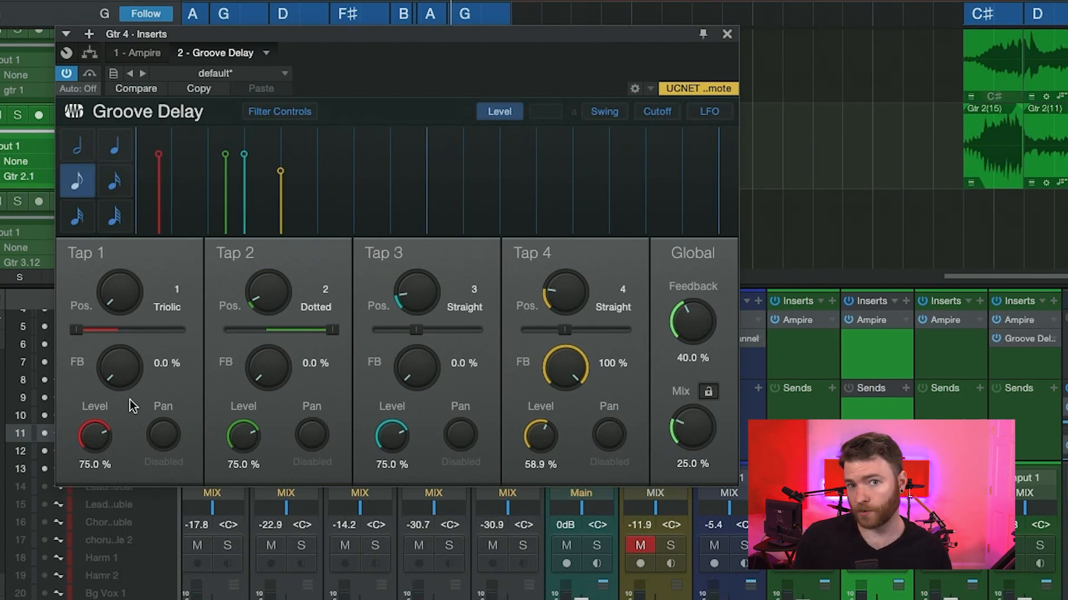
drag(404, 381, 404, 296)
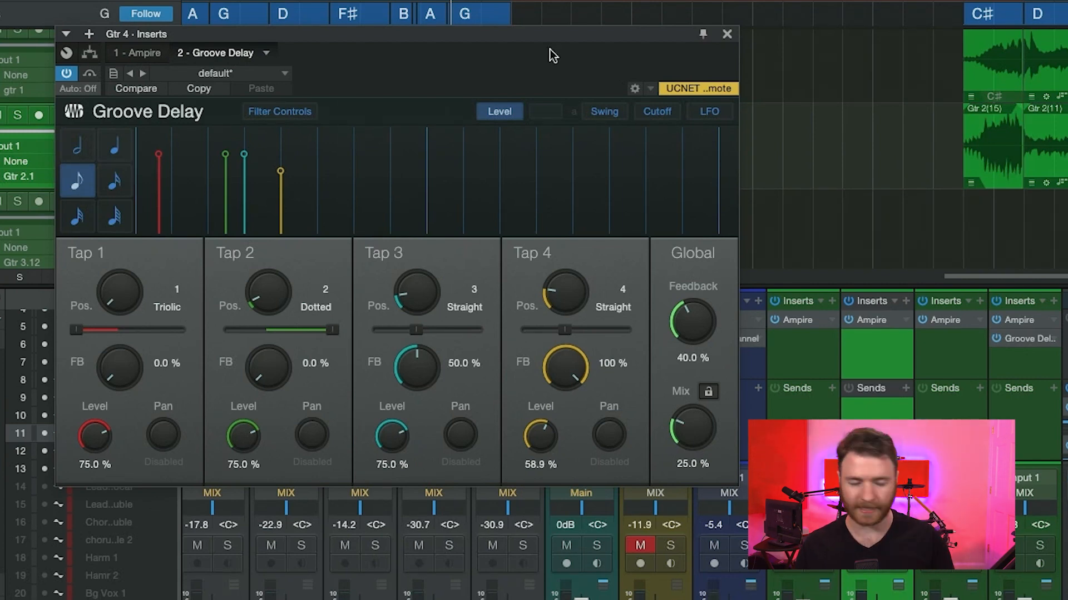
- Show the filter controls, enable Tap 1's filter and place its filter-type point near the centre of the pad
click(295, 111)
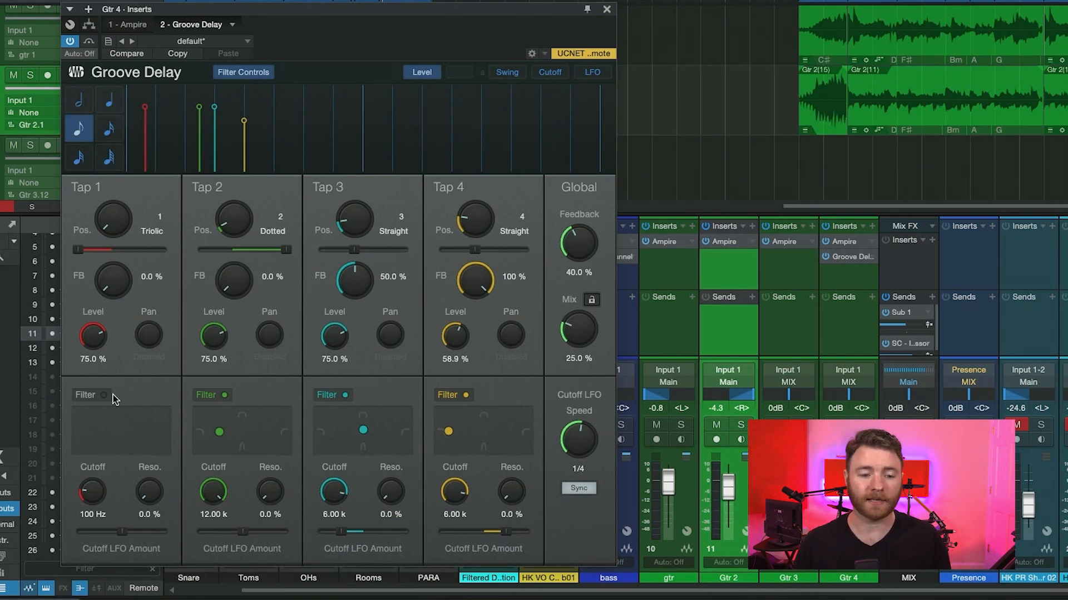
click(105, 396)
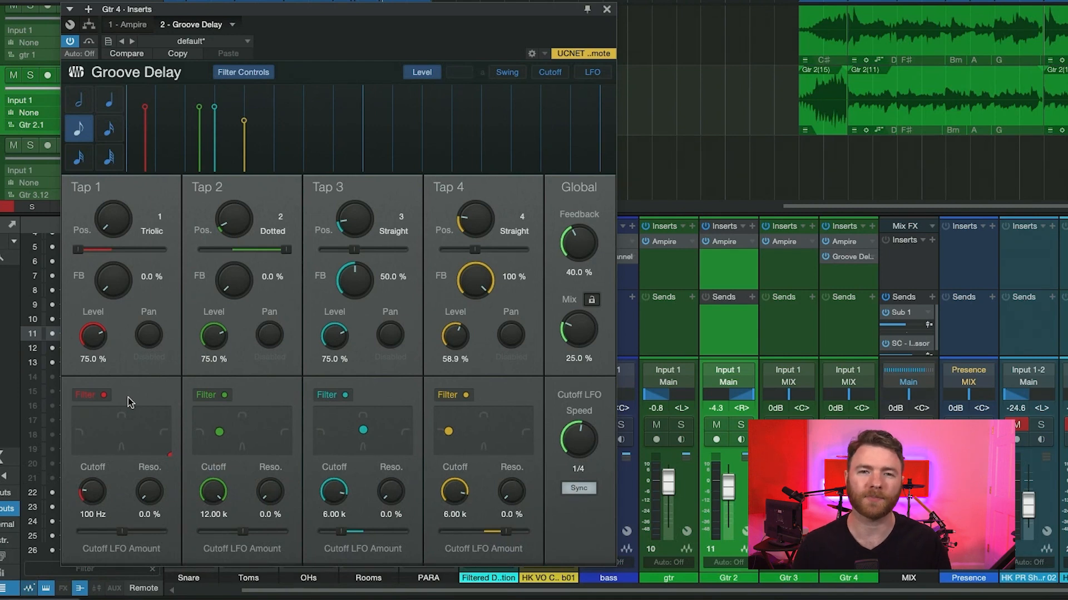
click(136, 435)
mouse_move(136, 438)
mouse_down()
mouse_move(118, 437)
mouse_move(129, 438)
mouse_up()
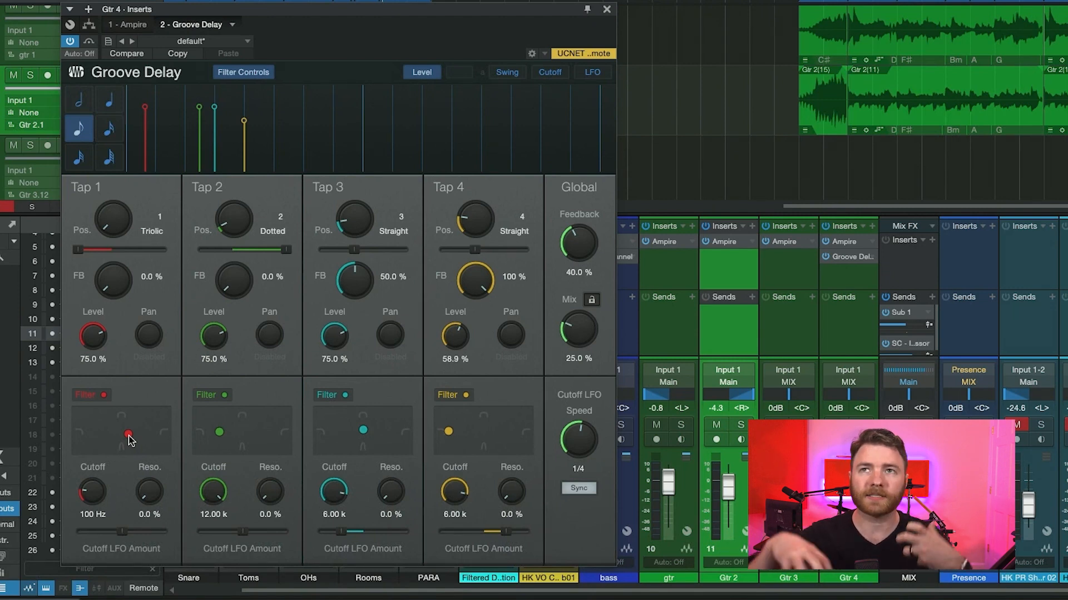
drag(128, 435, 124, 435)
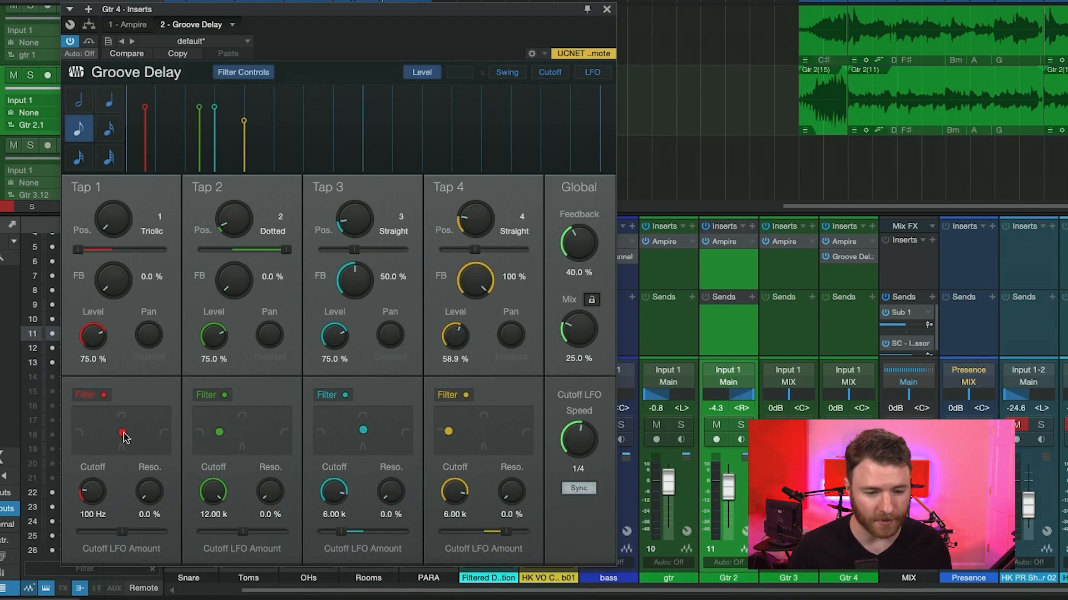
mouse_move(123, 433)
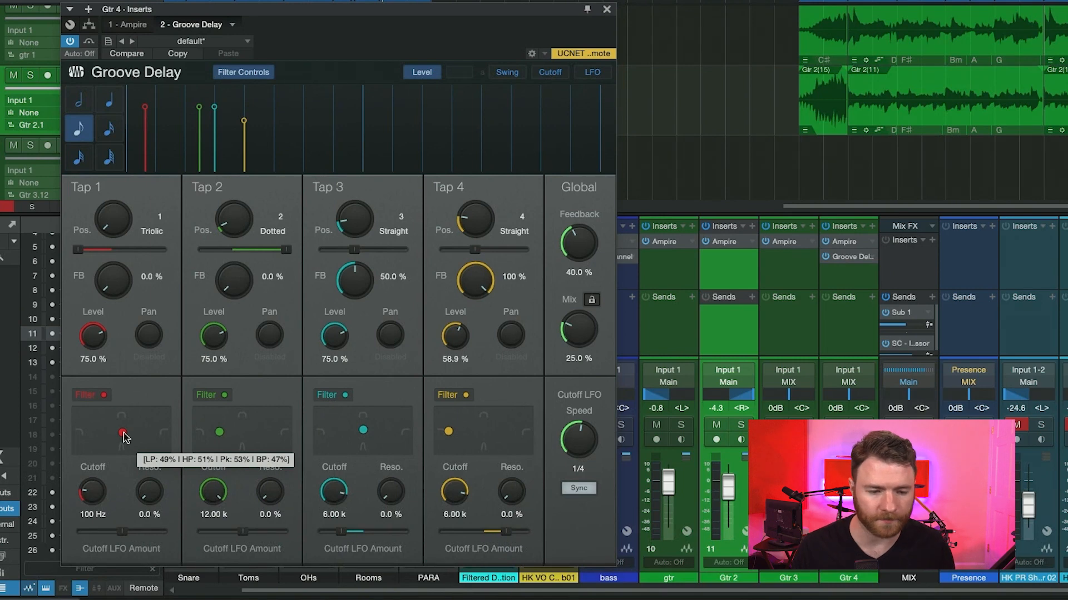
drag(123, 438, 115, 459)
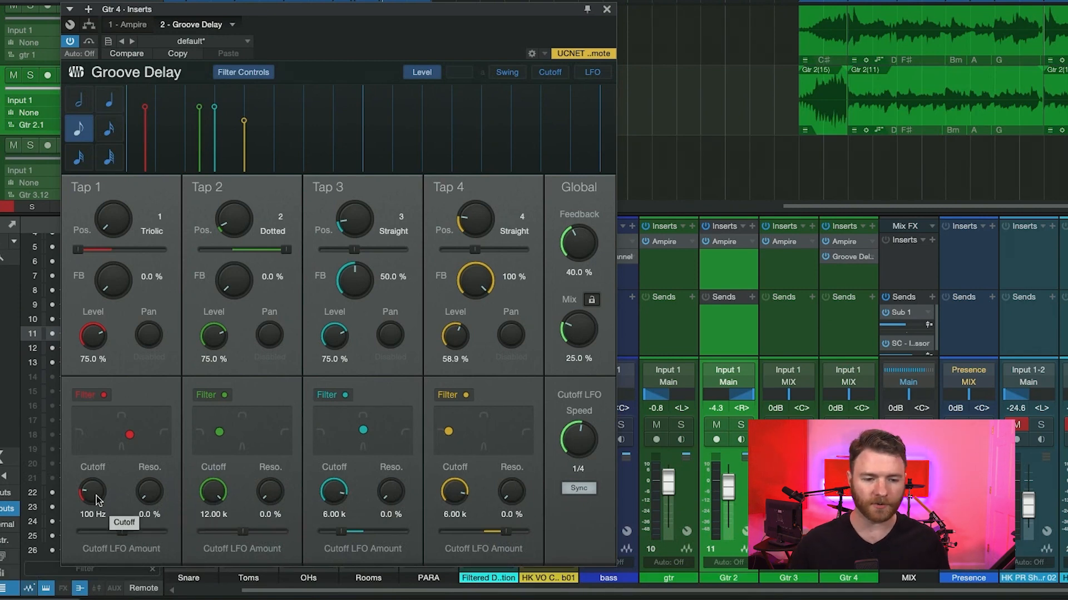
- Raise Tap 1's filter cutoff to 212 Hz and shift its filter-type point slightly toward the low-pass side
scroll(95, 496, up, 5)
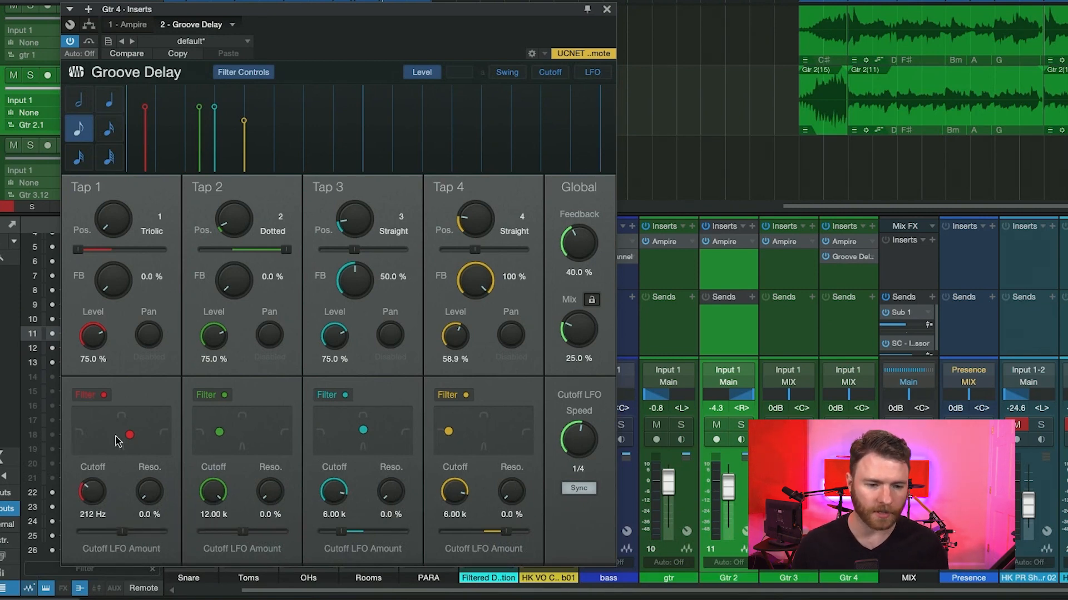
drag(137, 433, 120, 436)
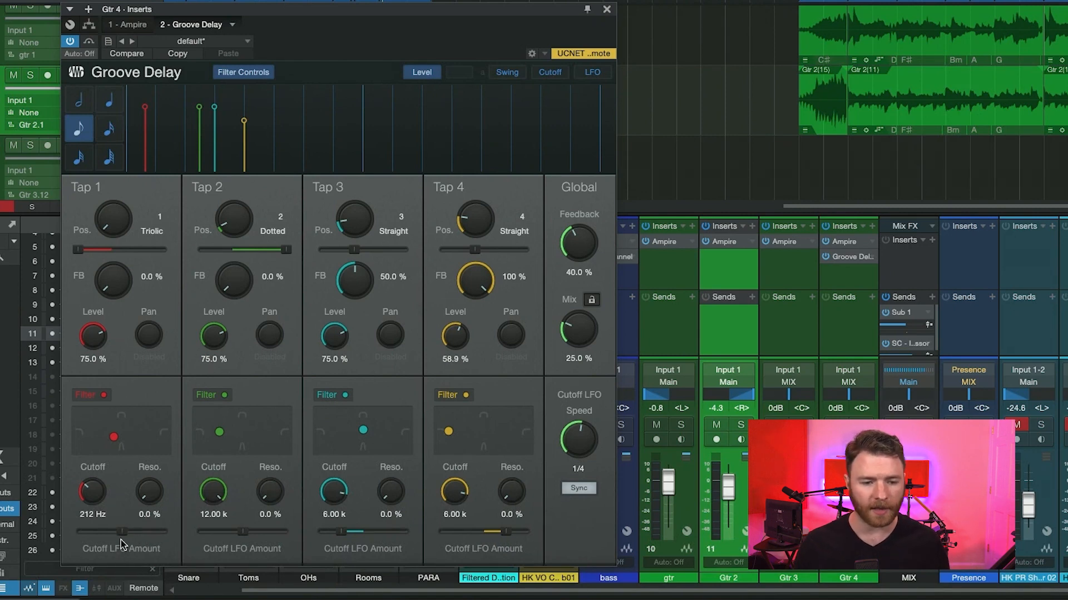
- Set Tap 1's cutoff LFO amount to -1.00 and try toggling the cutoff LFO's sync
drag(116, 537, 111, 538)
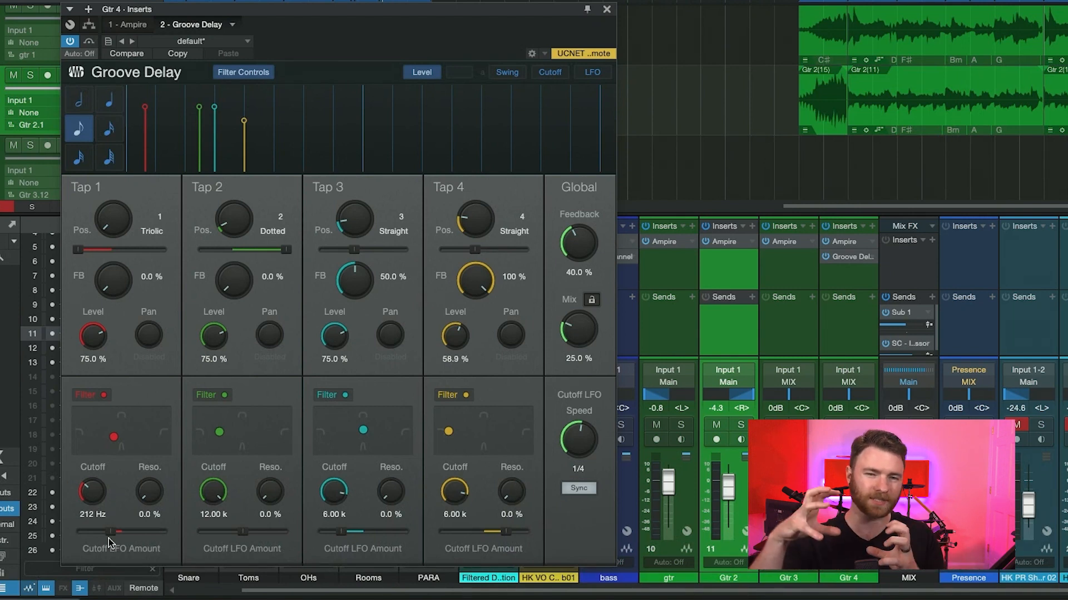
drag(109, 538, 32, 550)
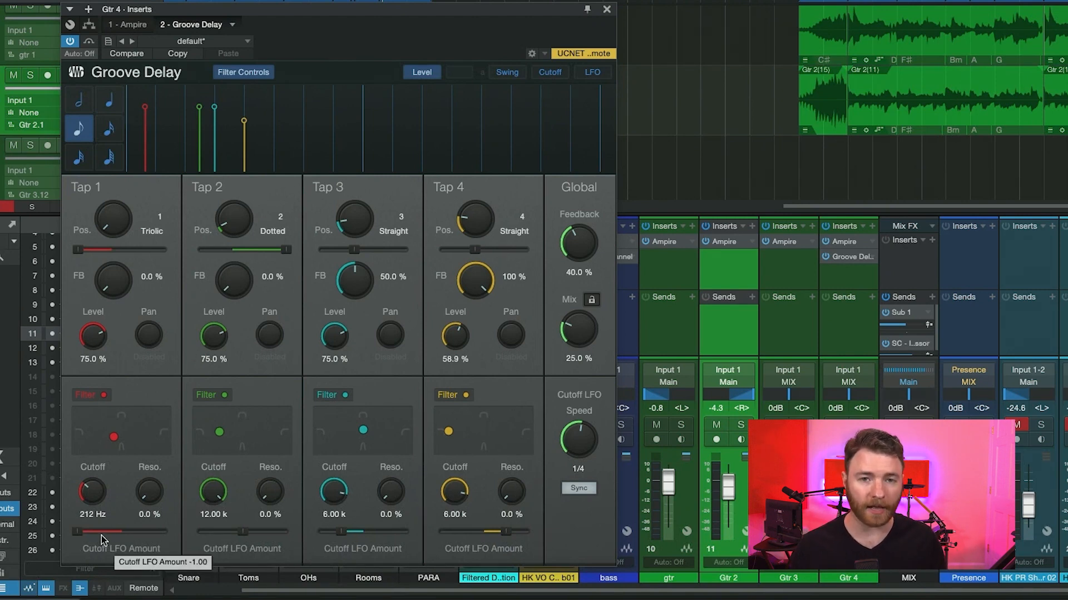
click(580, 489)
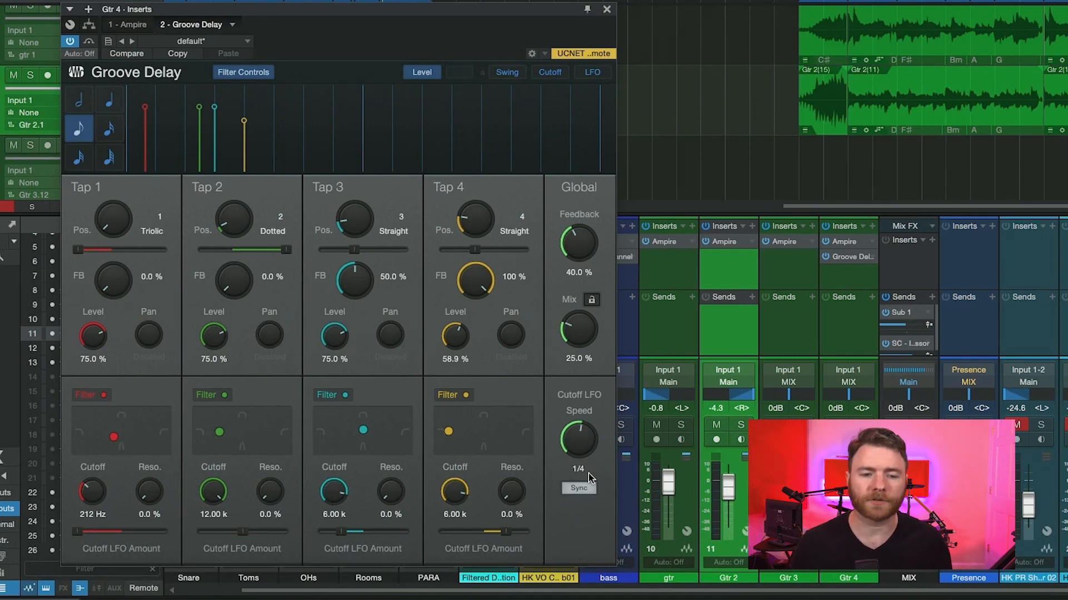
- Restore the default preset and bypass Groove Delay
click(216, 41)
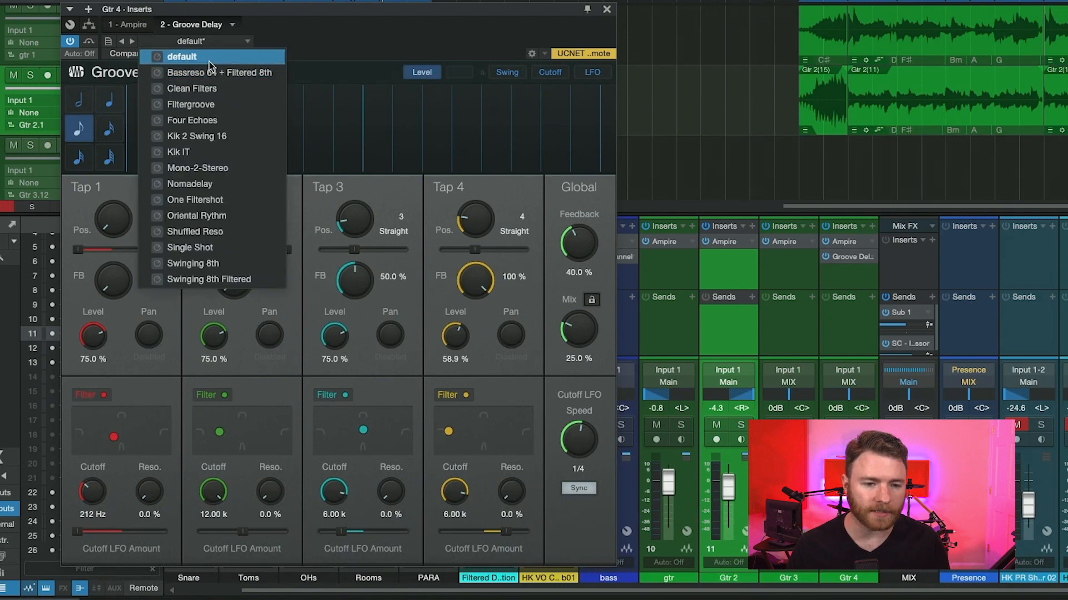
click(261, 56)
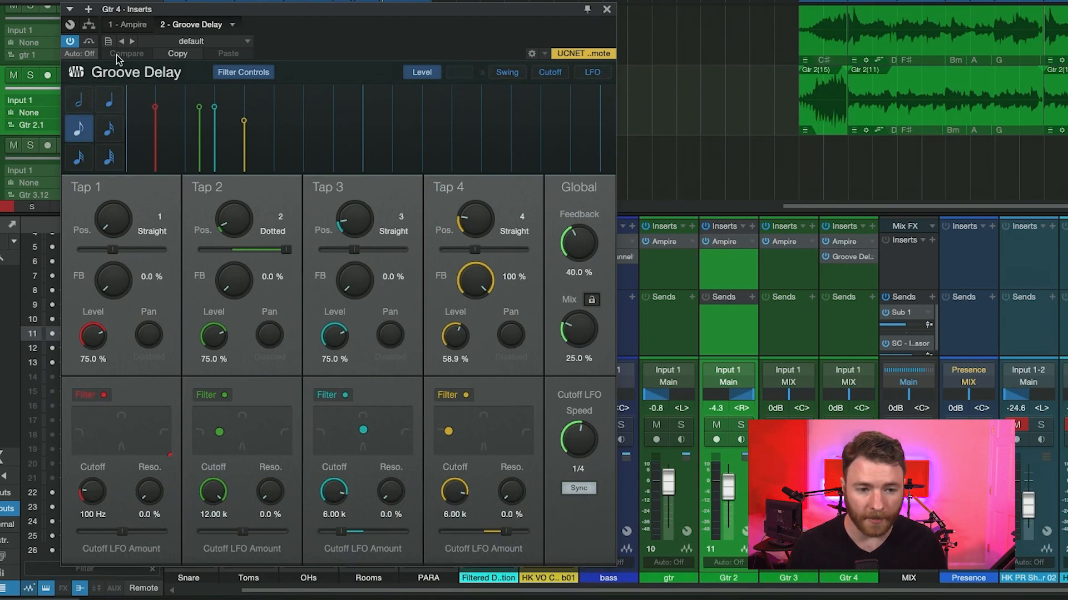
click(88, 41)
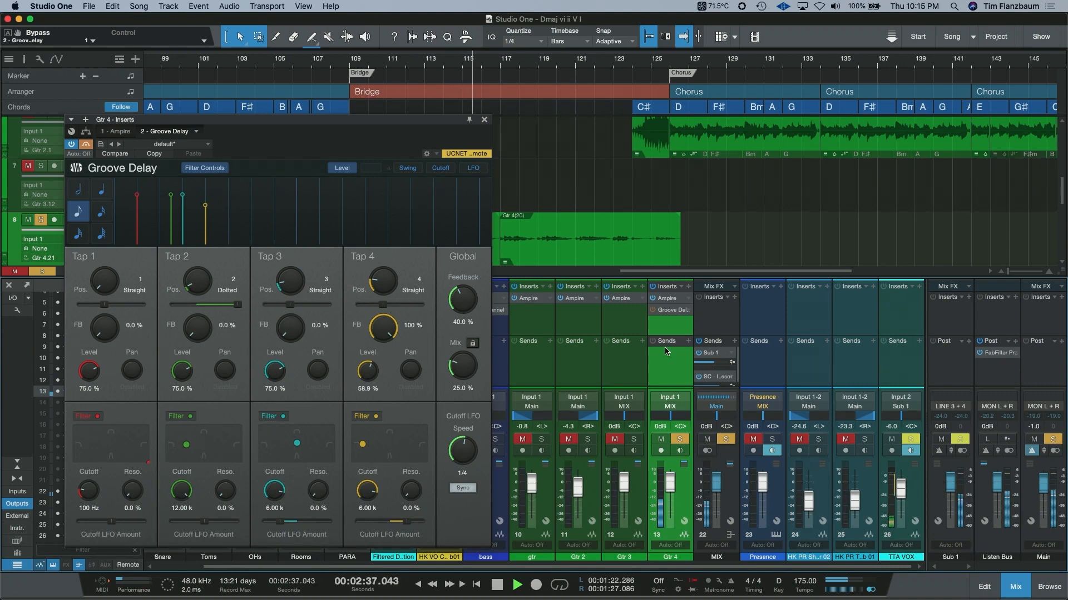
- Re-enable Groove Delay on Gtr 4, raise the mix to 53.0 % during playback, and stop the transport
key(space)
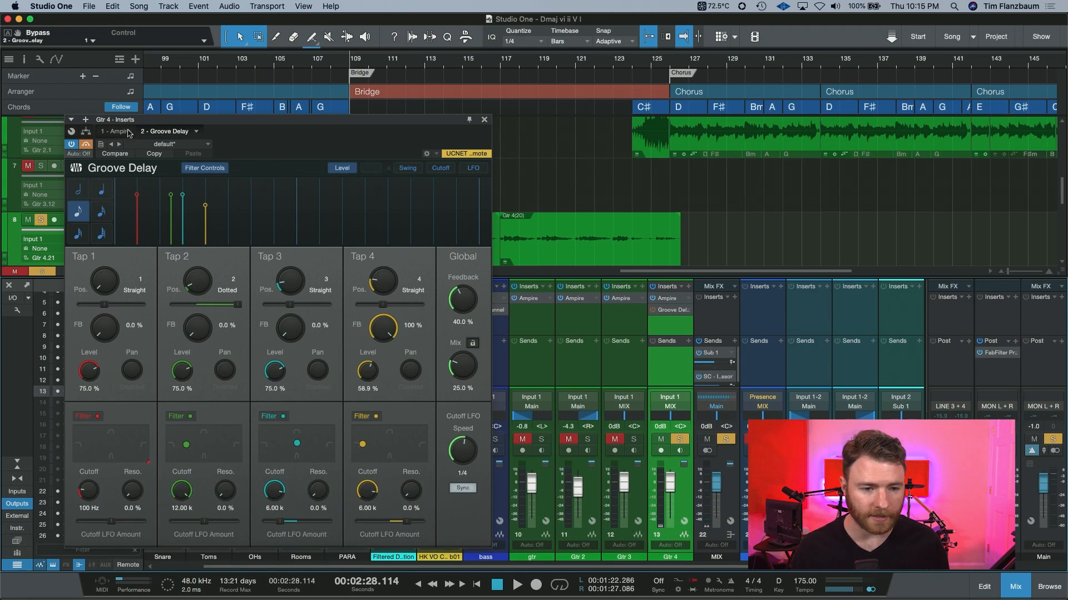
click(86, 144)
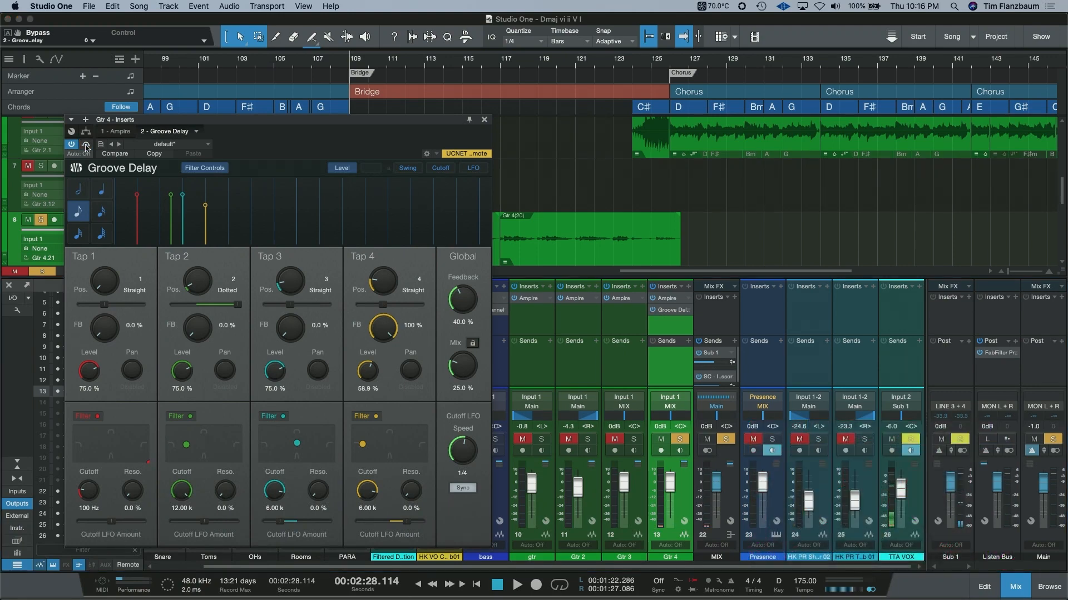
key(space)
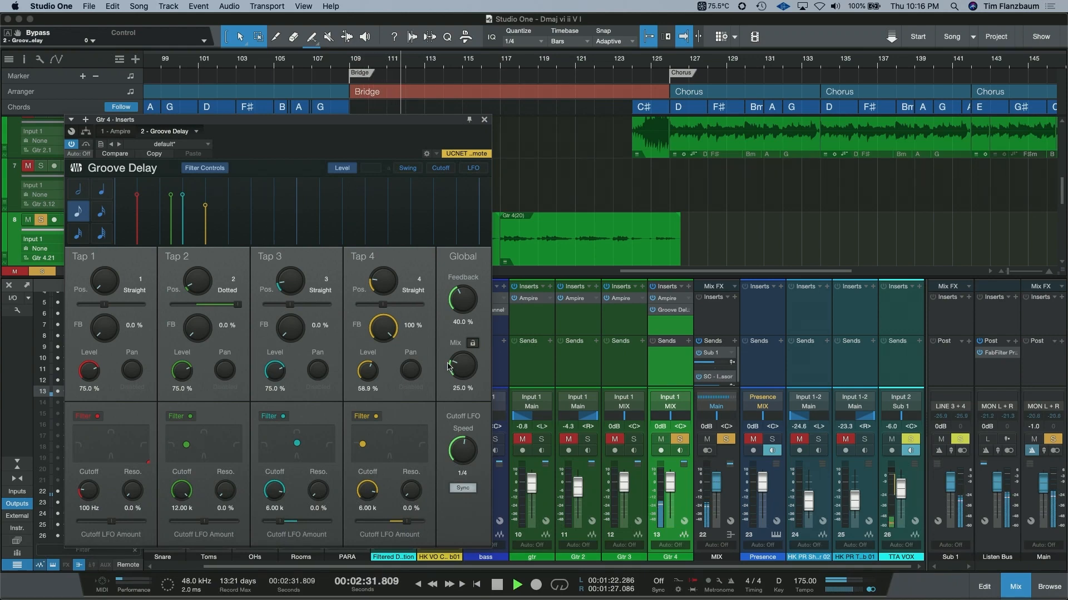
drag(453, 361, 447, 332)
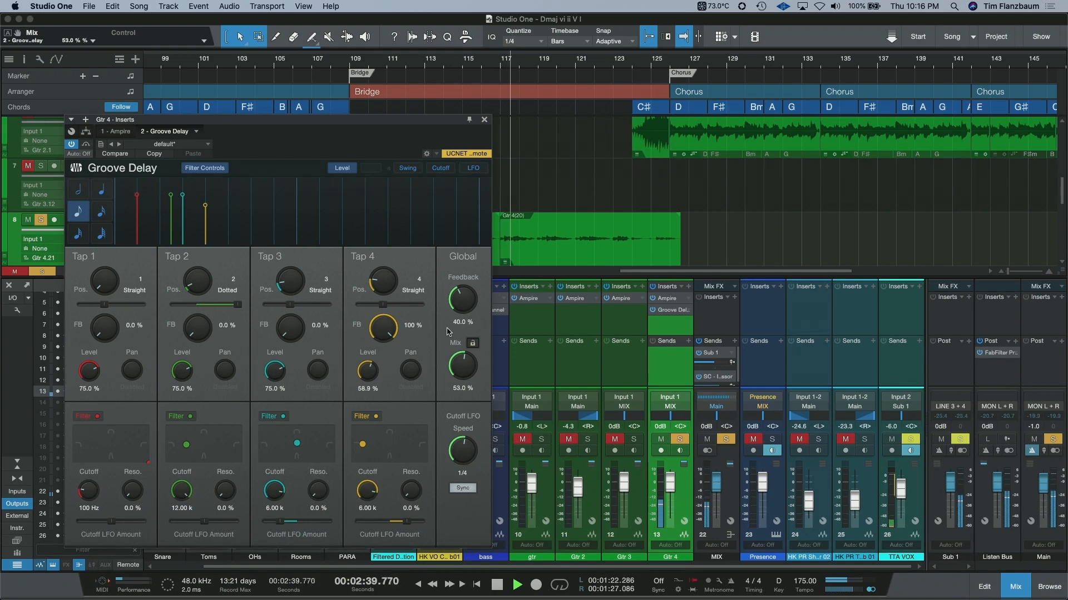
key(space)
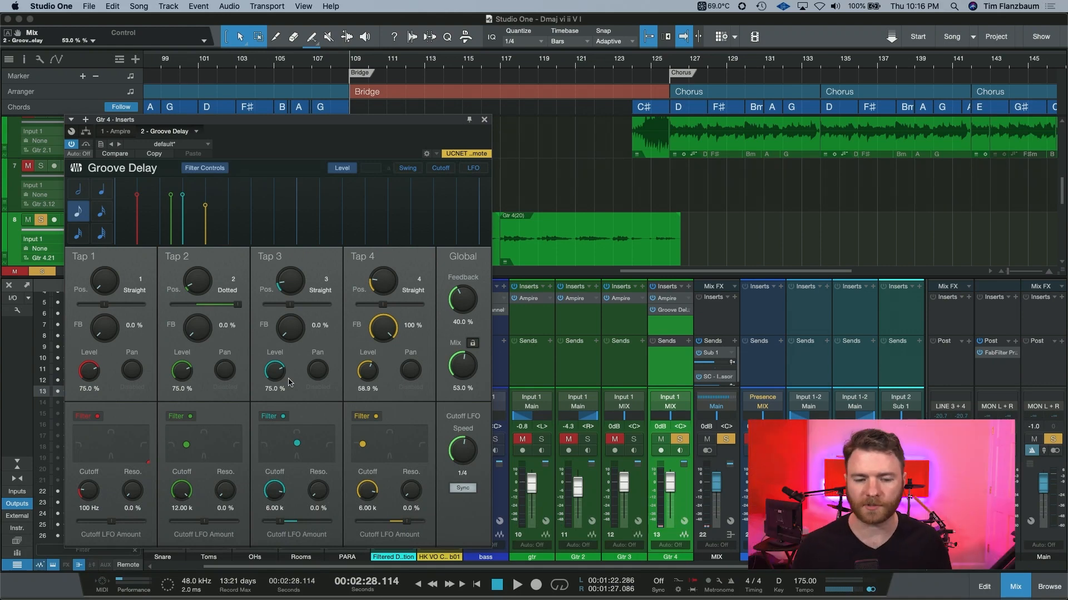
- Turn the Tap 3 and Tap 4 levels down to 0 % and play the song with only Taps 1 and 2
drag(284, 378, 293, 538)
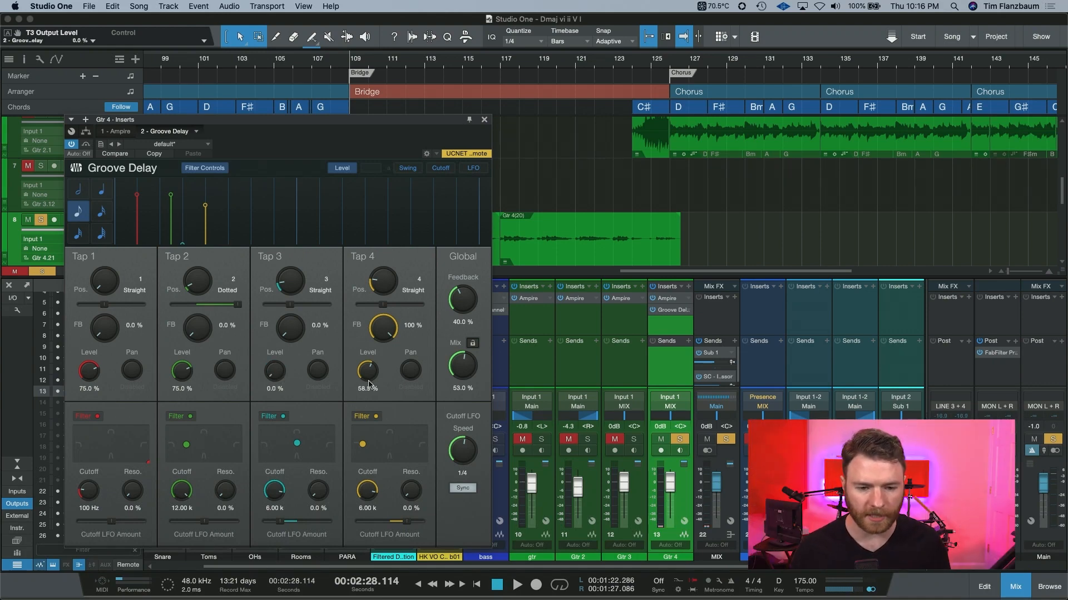
drag(369, 383, 360, 501)
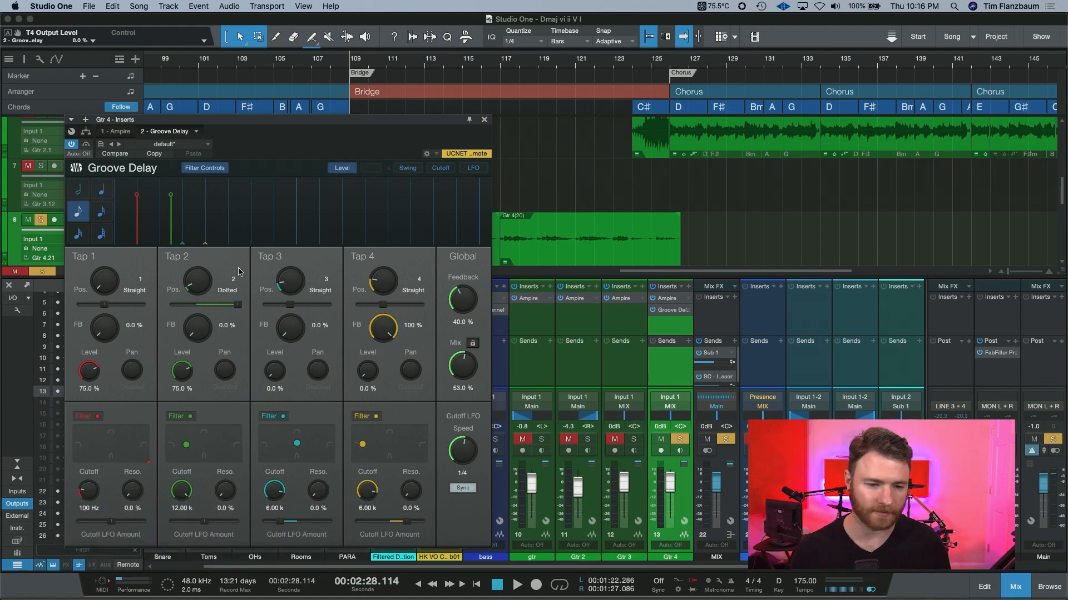
key(space)
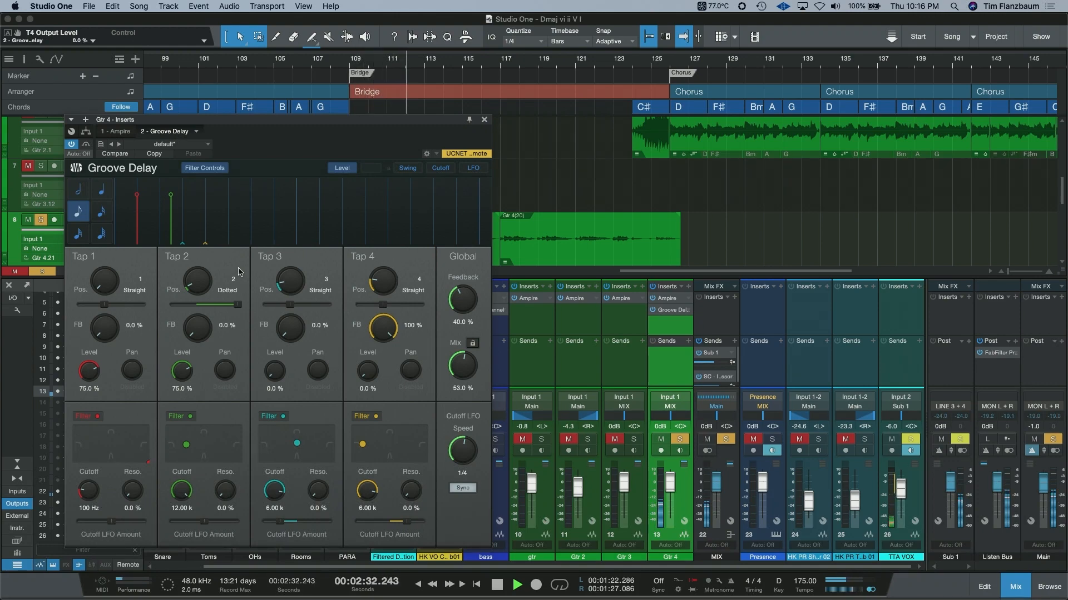
- Try the Triolic groove on Tap 2, return it to Dotted, and set its level to 84.5 % and feedback to 11.5 %
drag(238, 305, 220, 306)
drag(183, 375, 183, 368)
drag(220, 306, 170, 307)
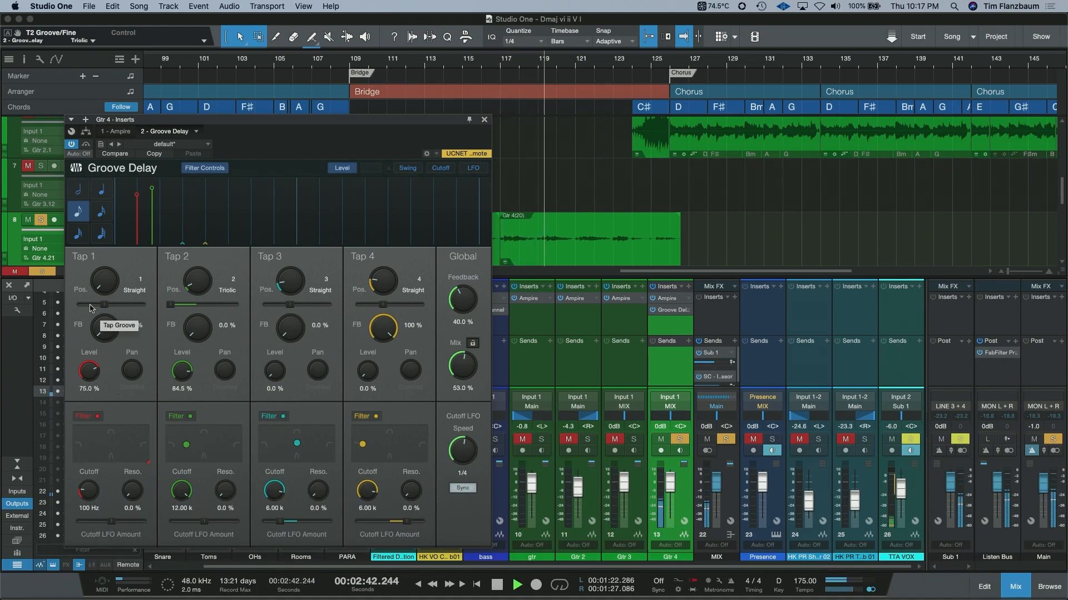
drag(169, 307, 239, 307)
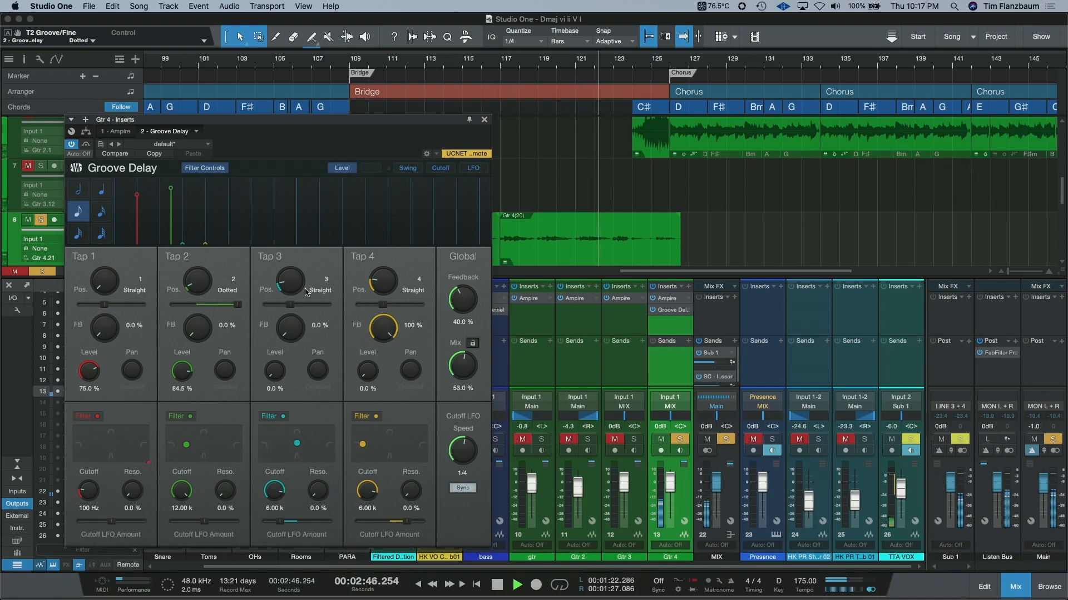
drag(193, 330, 212, 338)
key(space)
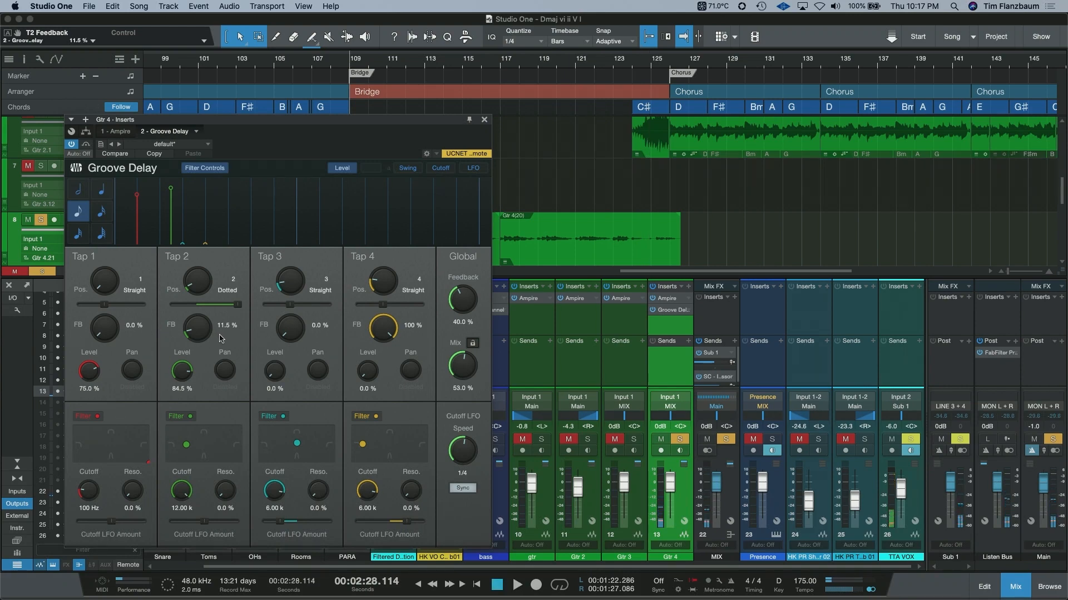
- Disable the filters on Taps 1 and 2, and lower Tap 1's level to 51.0 % during playback
click(176, 416)
click(89, 416)
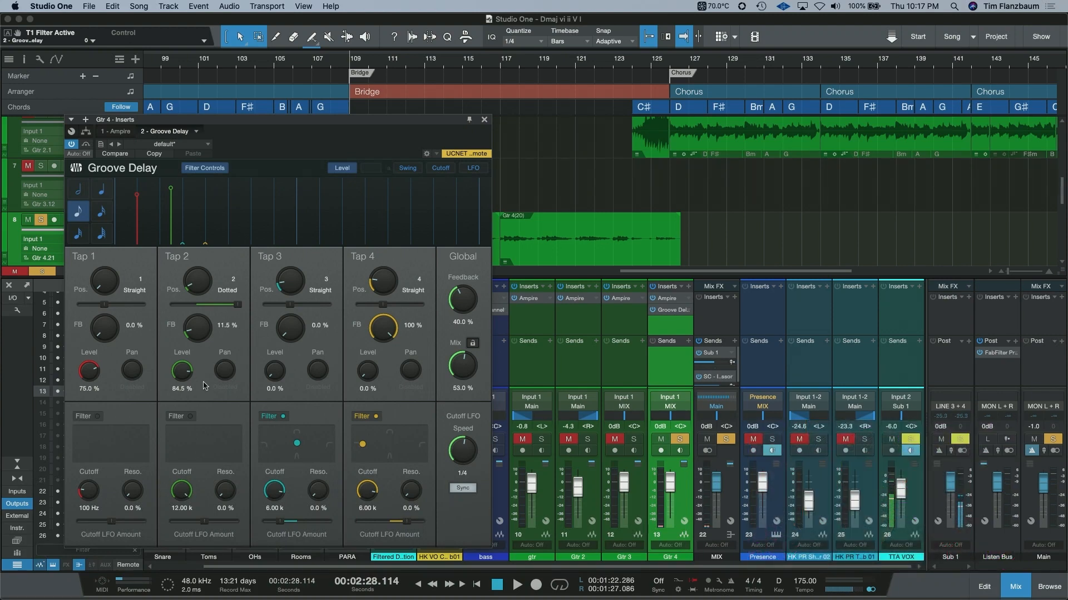
key(space)
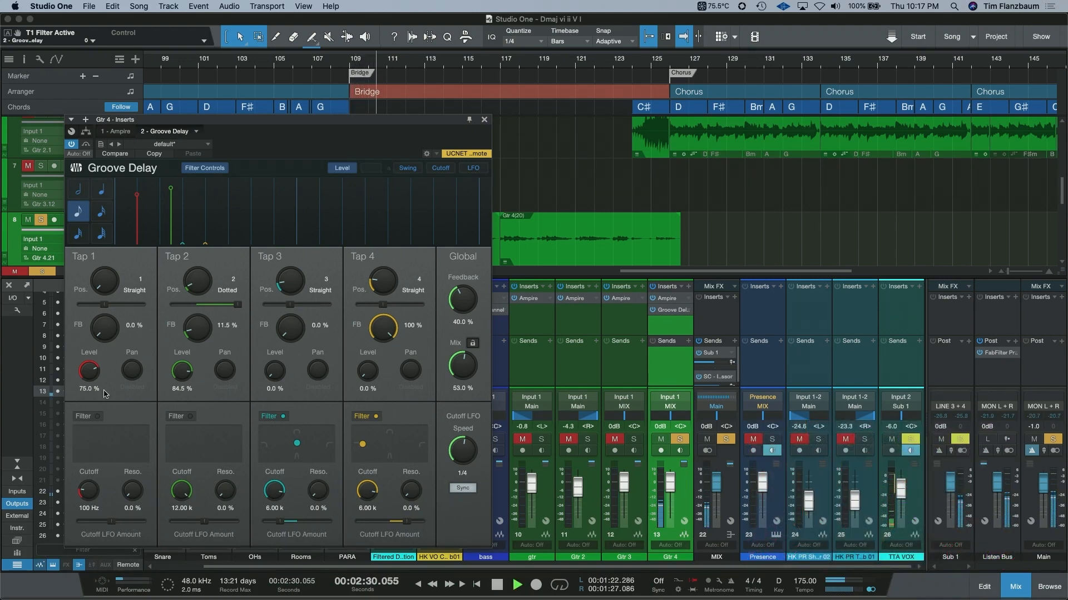
drag(89, 371, 93, 395)
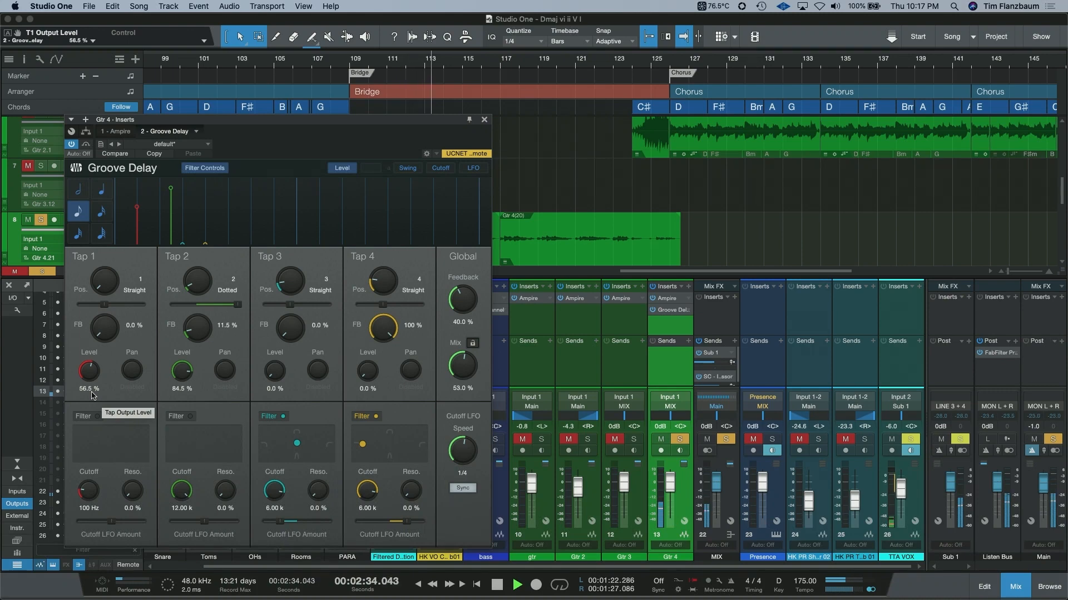
key(space)
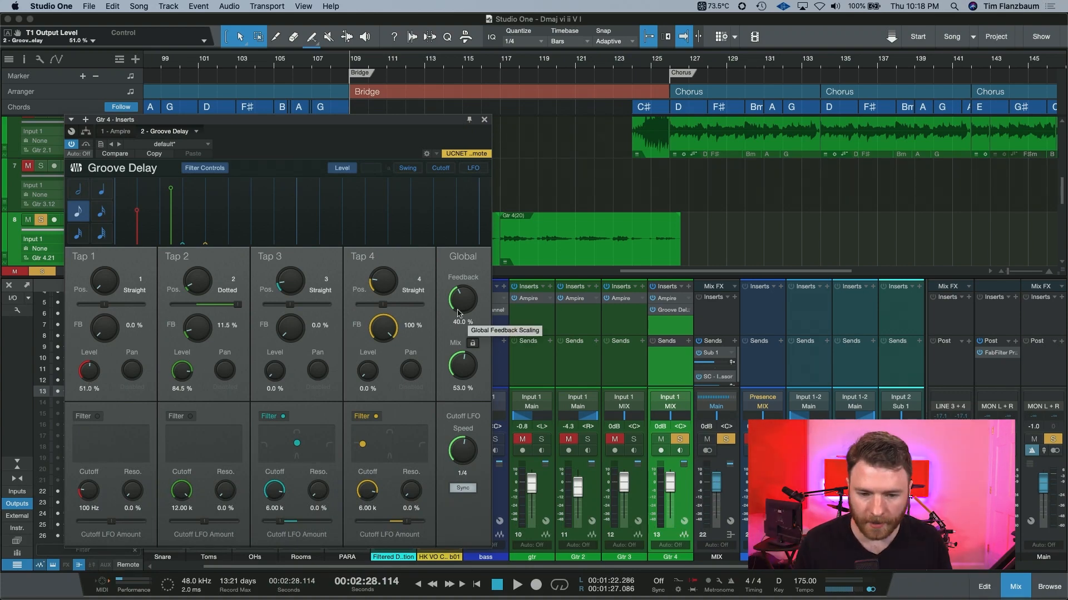
- Isolate Tap 1 with its filter on, level 75 % and feedback 44 %, setting Tap 2's level to 0 % and global feedback to 56.8 %
drag(465, 298, 457, 295)
drag(109, 337, 108, 340)
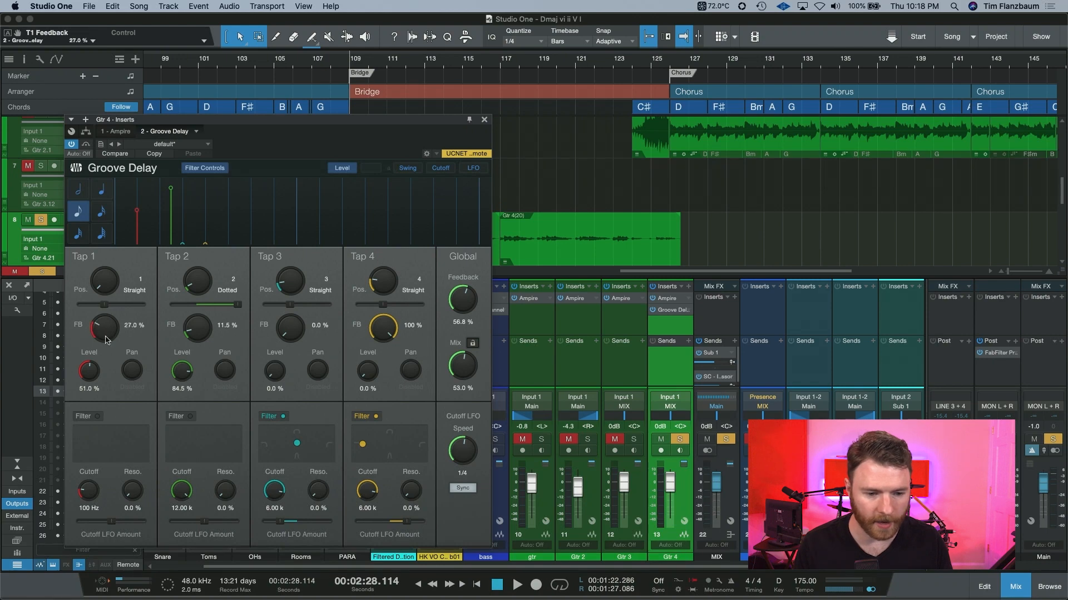
click(97, 416)
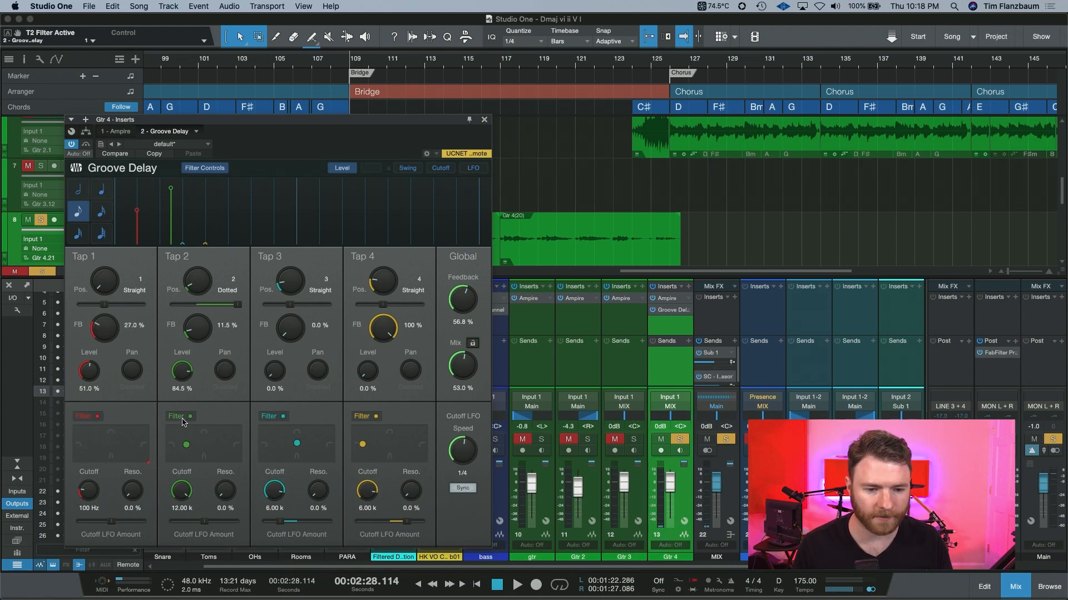
drag(186, 368, 214, 520)
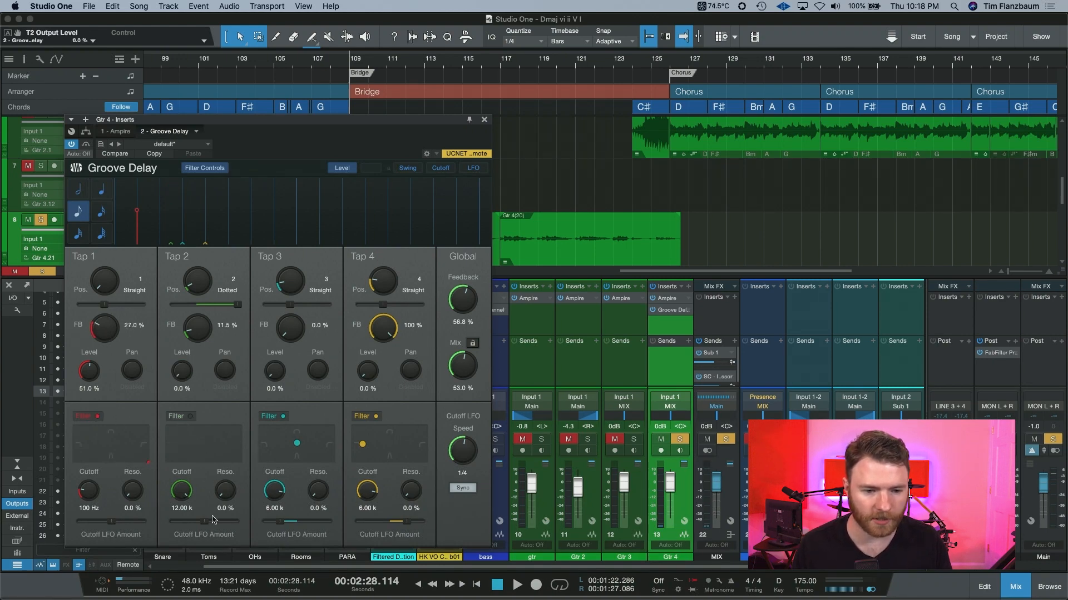
drag(89, 373, 105, 312)
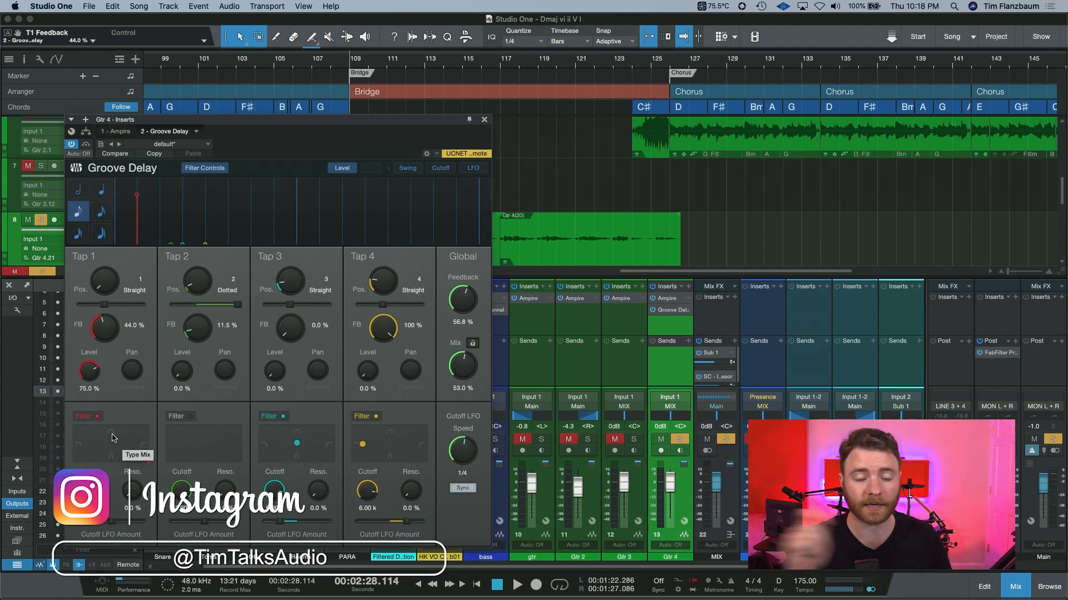
- During playback, move Tap 1's filter-type point near the centre of its pad and raise the mix to 62.0 %
key(space)
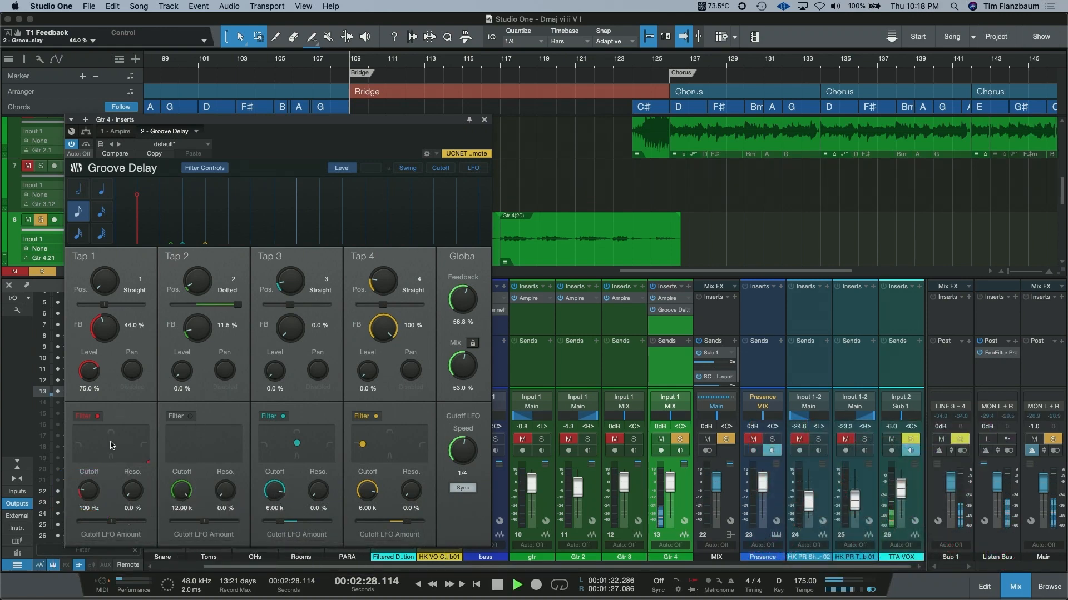
mouse_move(144, 459)
mouse_down()
mouse_move(104, 442)
mouse_move(76, 459)
mouse_move(99, 435)
mouse_move(129, 435)
mouse_move(140, 445)
mouse_move(130, 459)
mouse_up()
drag(117, 458, 110, 449)
drag(457, 369, 456, 356)
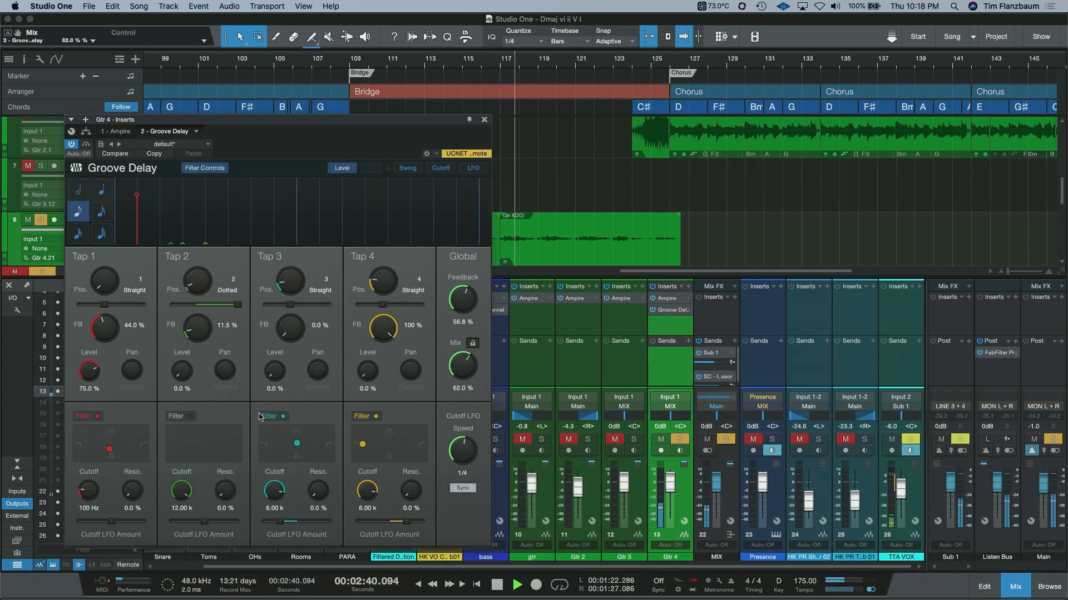
- Place Tap 1's filter-type point in the lower low-pass corner, with cutoff 570 Hz, resonance 27.2 % and cutoff LFO amount 0.41
drag(110, 450, 68, 463)
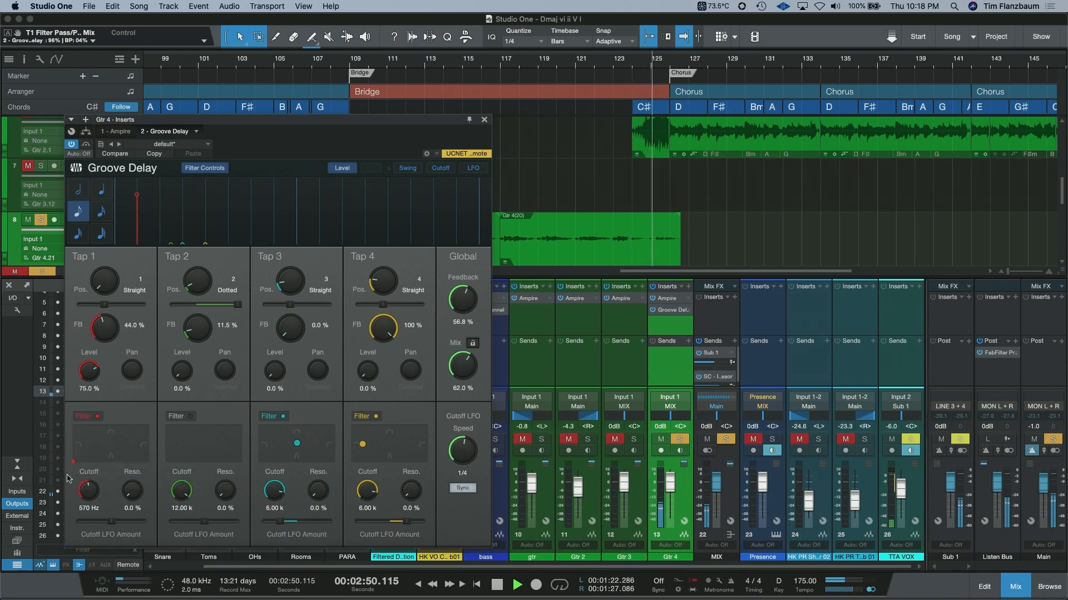
key(space)
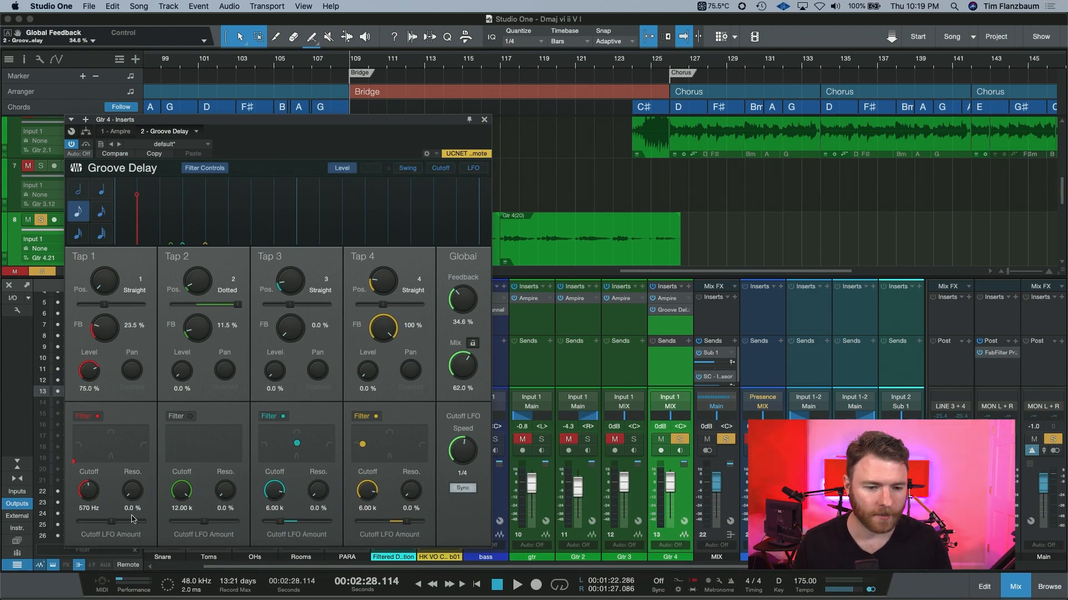
drag(124, 497, 129, 484)
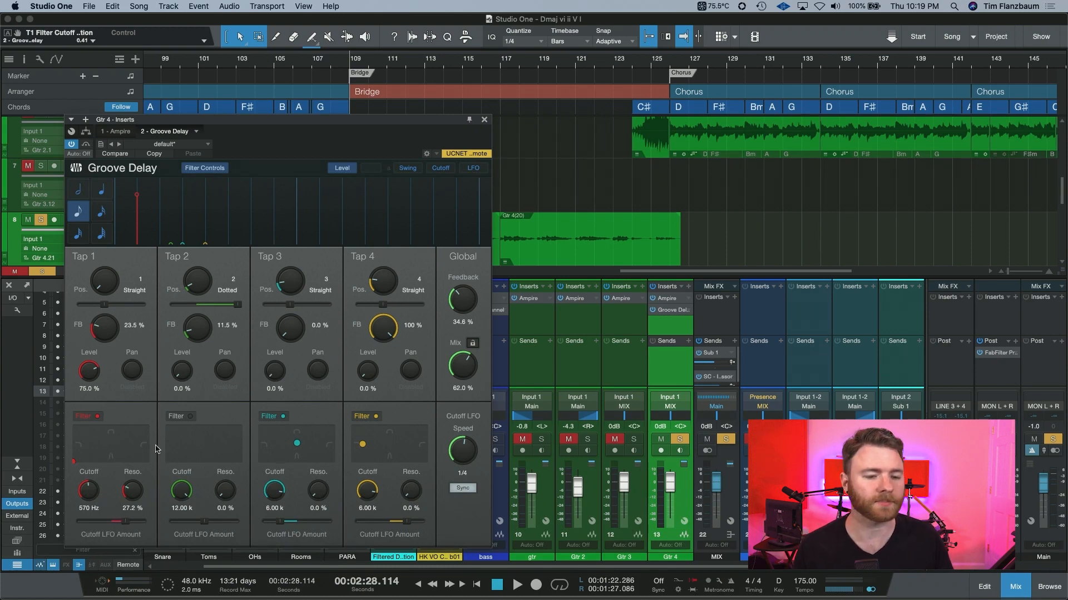
- During playback, shift Tap 1's filter-type point toward the upper low-pass corner and try cutoff LFO speeds of 1/16 and 1 Bar
key(space)
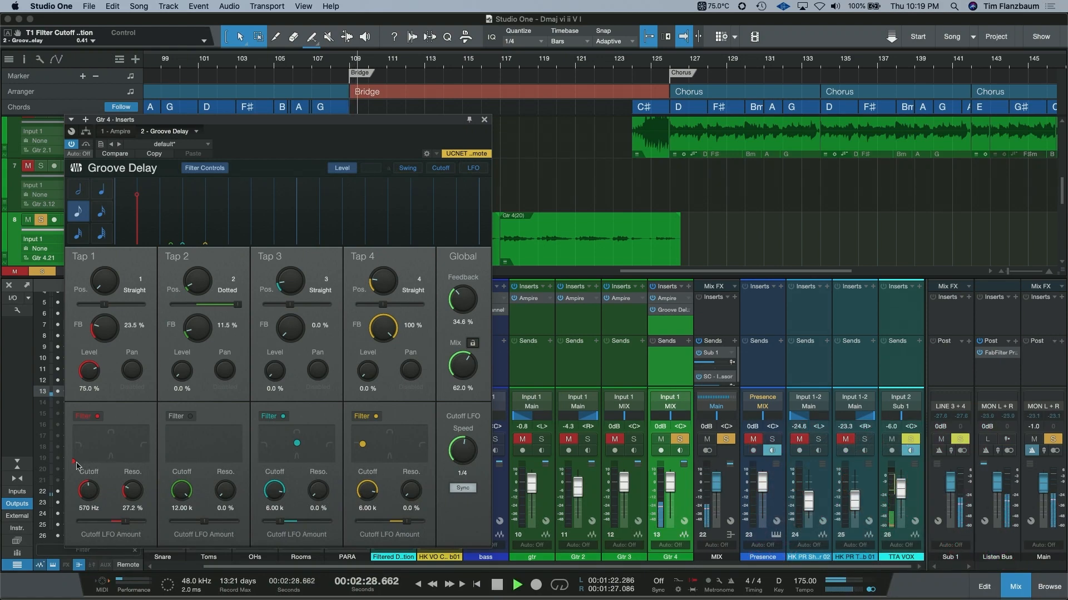
drag(76, 464, 101, 447)
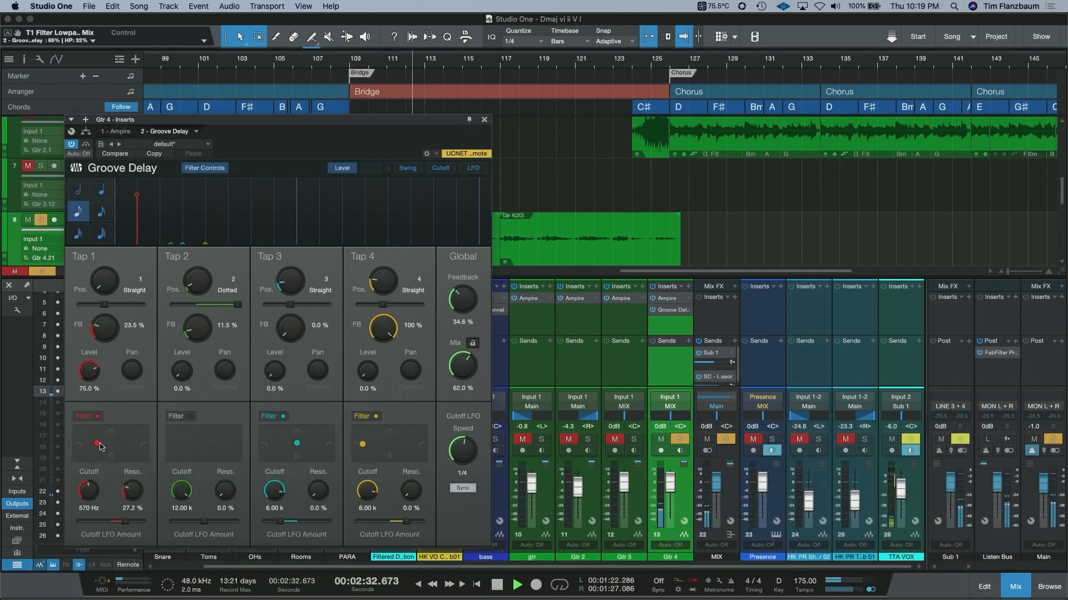
drag(464, 456, 455, 475)
mouse_move(96, 443)
mouse_down()
mouse_move(135, 446)
mouse_move(78, 437)
mouse_up()
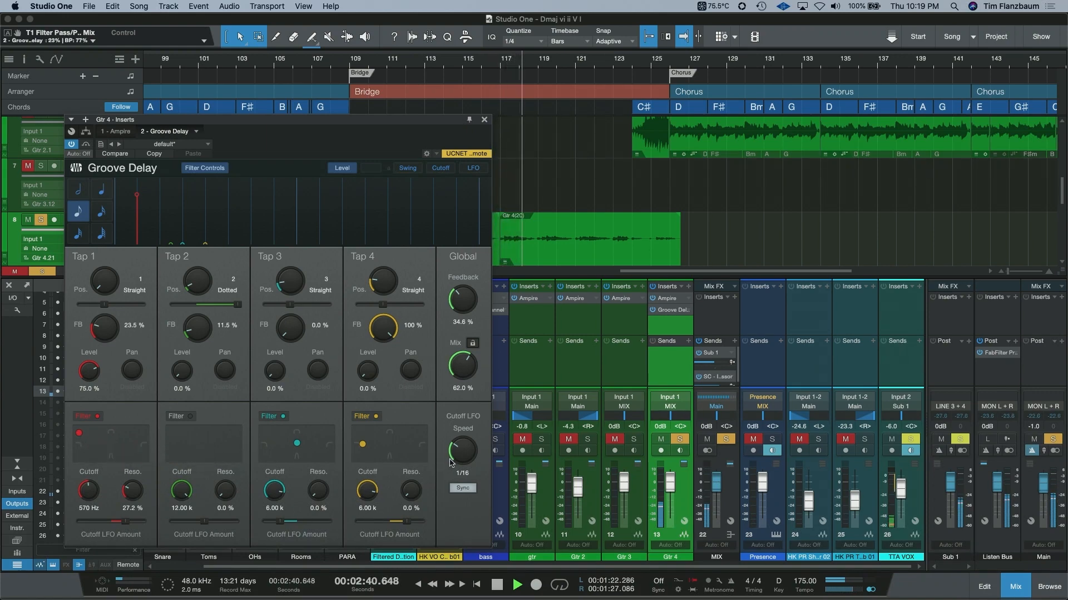
drag(462, 451, 461, 405)
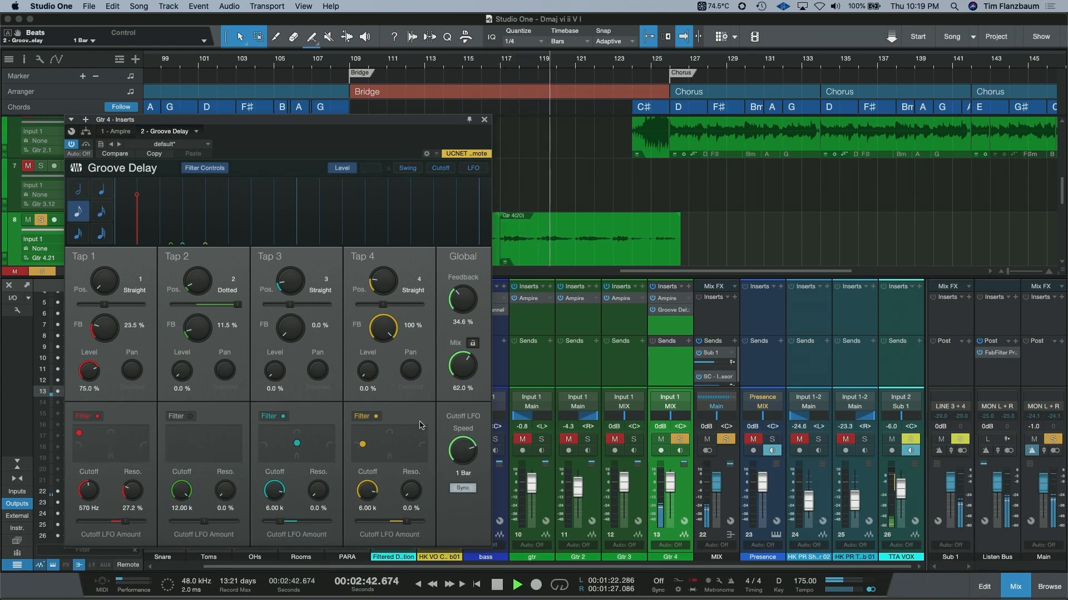
- Set the cutoff LFO speed to 1/2 and Tap 1's resonance to 55.9 %, LFO amount to -0.51 and filter-type point toward high-pass
drag(84, 438, 86, 450)
drag(463, 452, 463, 463)
drag(131, 491, 132, 476)
drag(124, 524, 93, 523)
key(space)
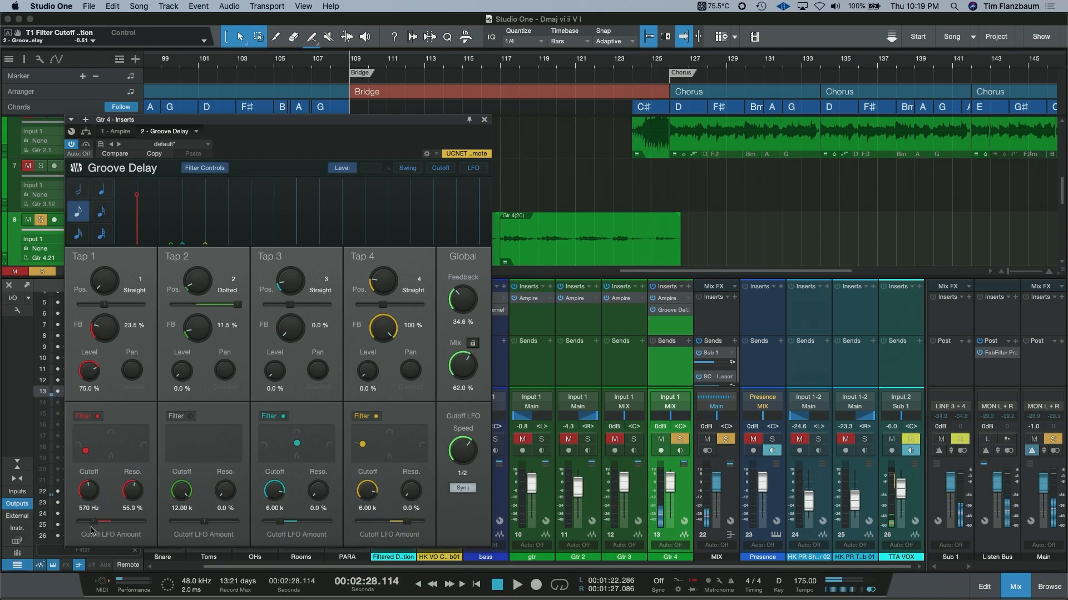
key(space)
drag(86, 450, 133, 451)
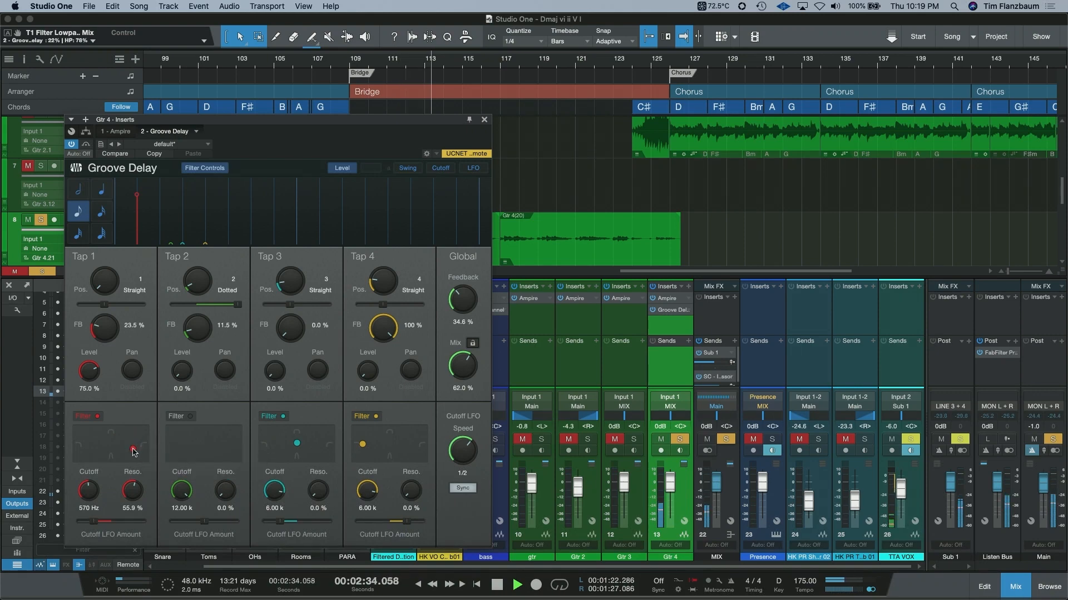
- Load the Shuffled Reso preset and audition it in the song
key(space)
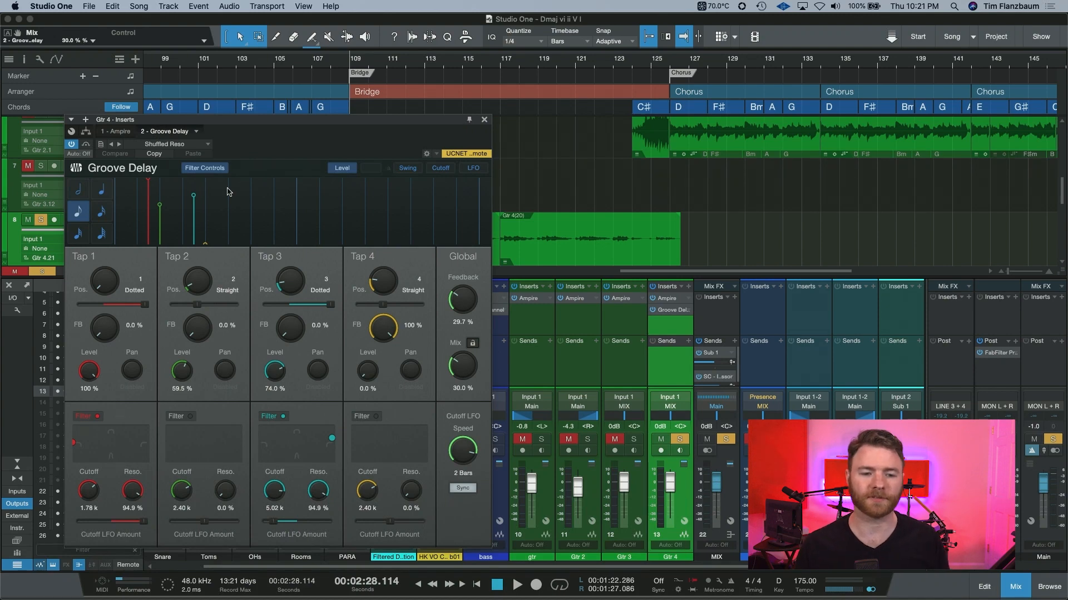
key(space)
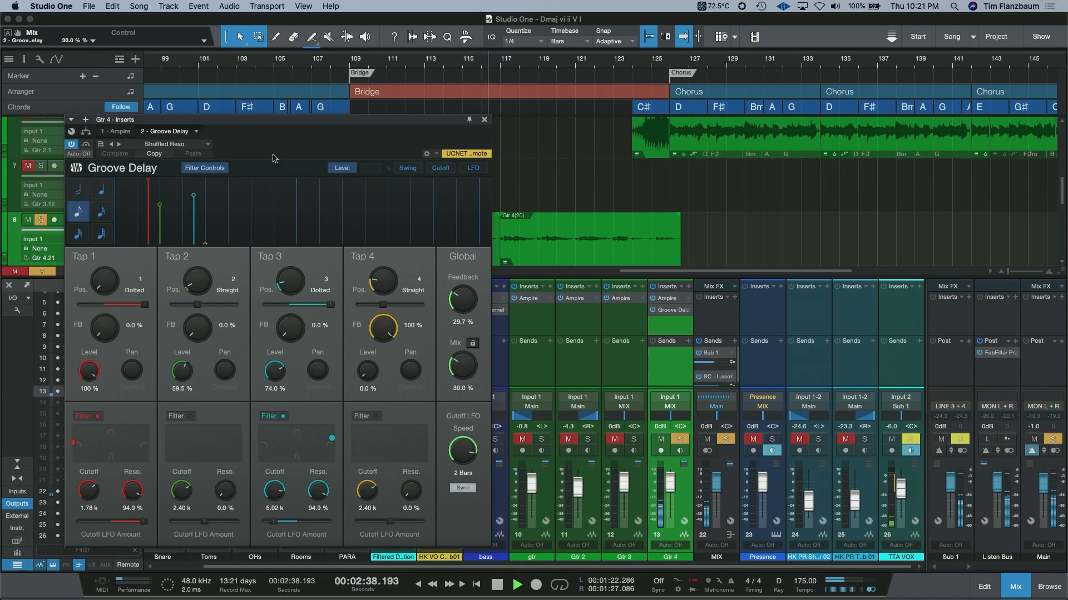
key(space)
- Load the Swinging 8th preset, set Tap 3's level to 61.4 %, and play the song to audition it
click(208, 146)
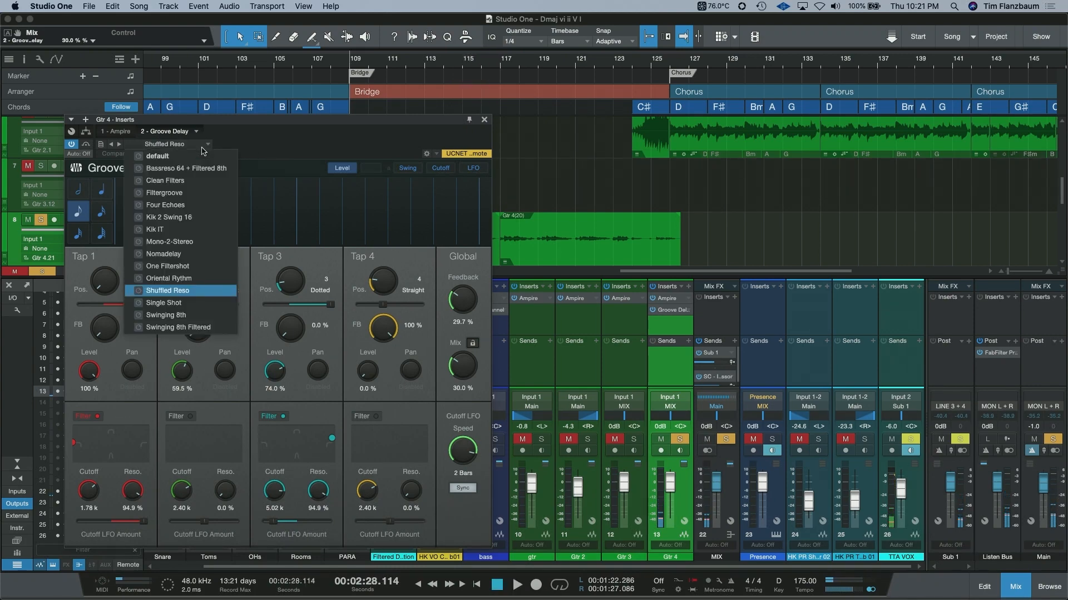
click(166, 315)
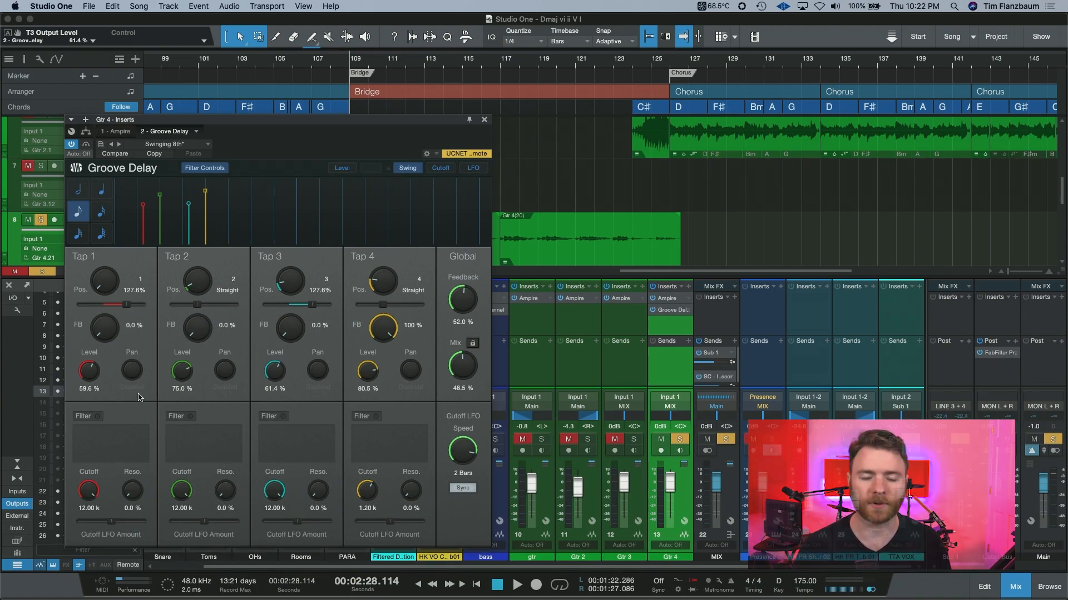
key(space)
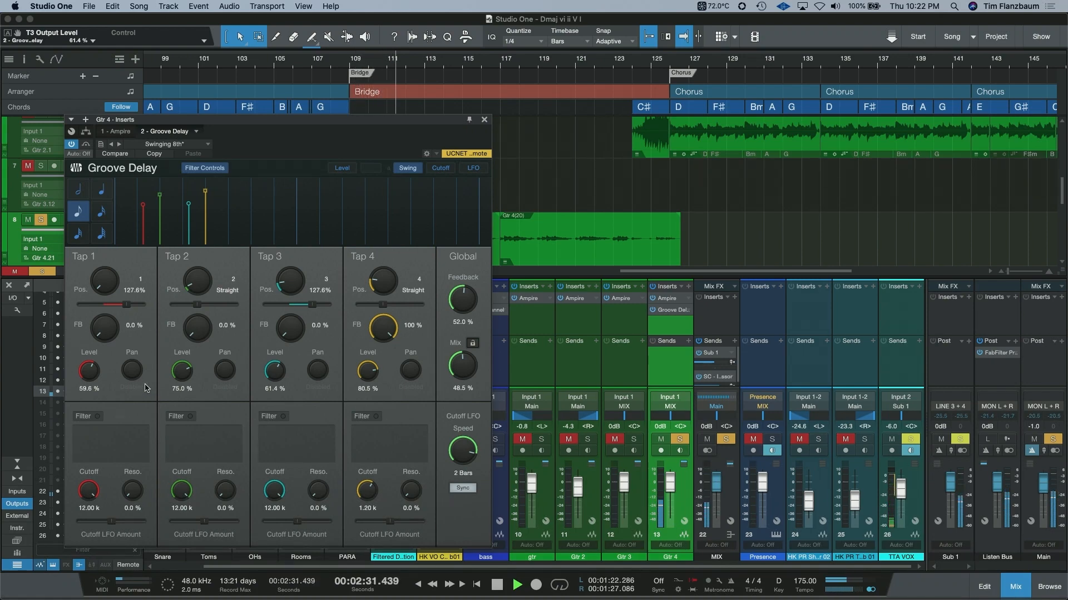
- Set Groove Delay's mix to 59.5 % on Gtr 4 while the song plays, and stop playback
drag(462, 367, 462, 355)
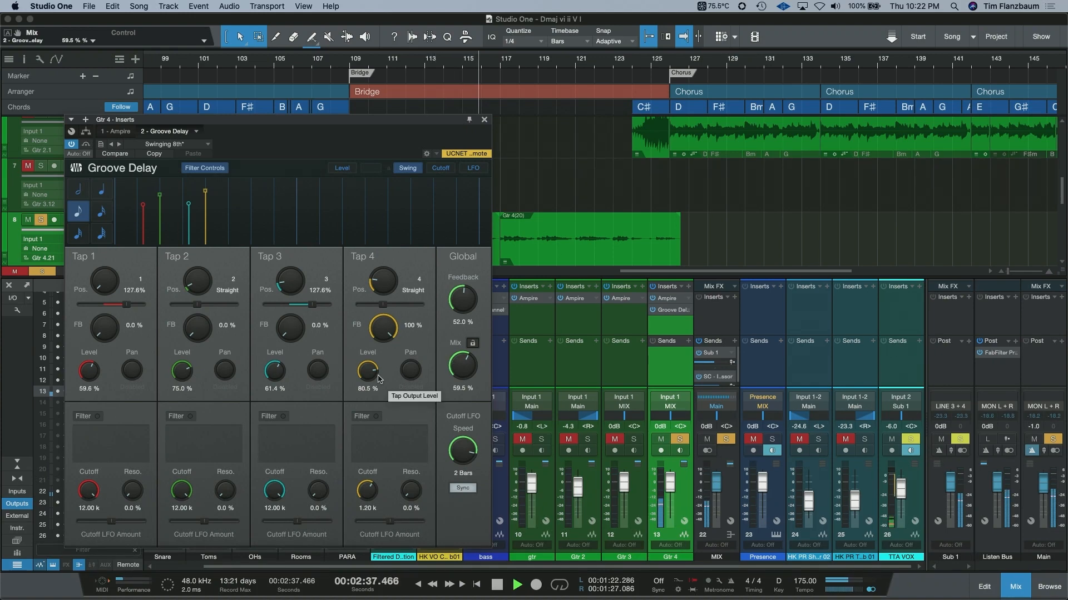
key(space)
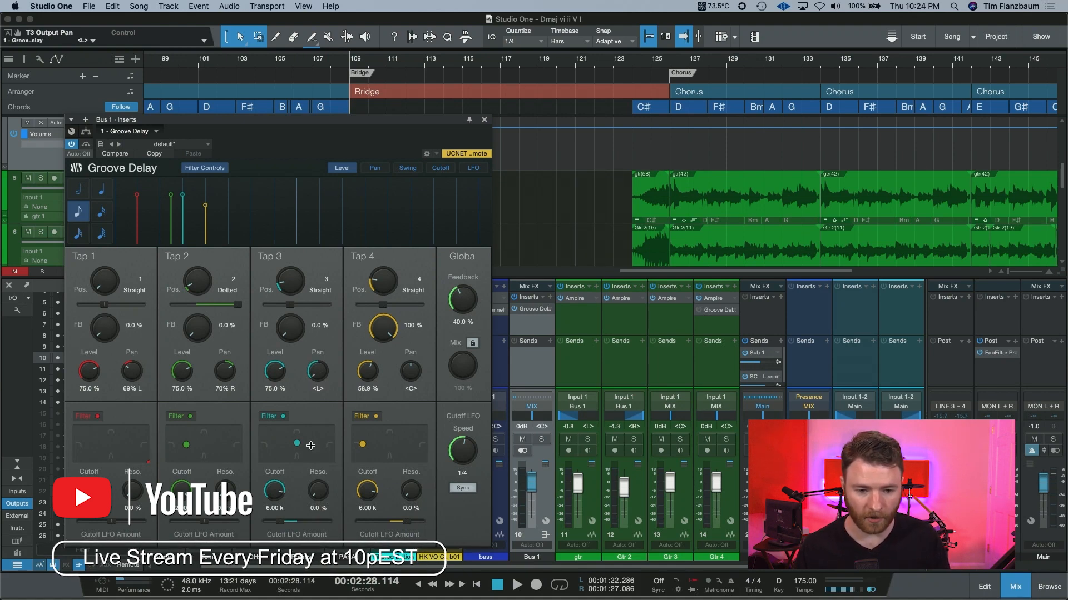
- In Bus 1's Groove Delay, pan Tap 4 fully right and set Tap 1 to Tap 4 feedback to 18.0, 13.0, 19.5 and 29.5 %
drag(410, 370, 423, 260)
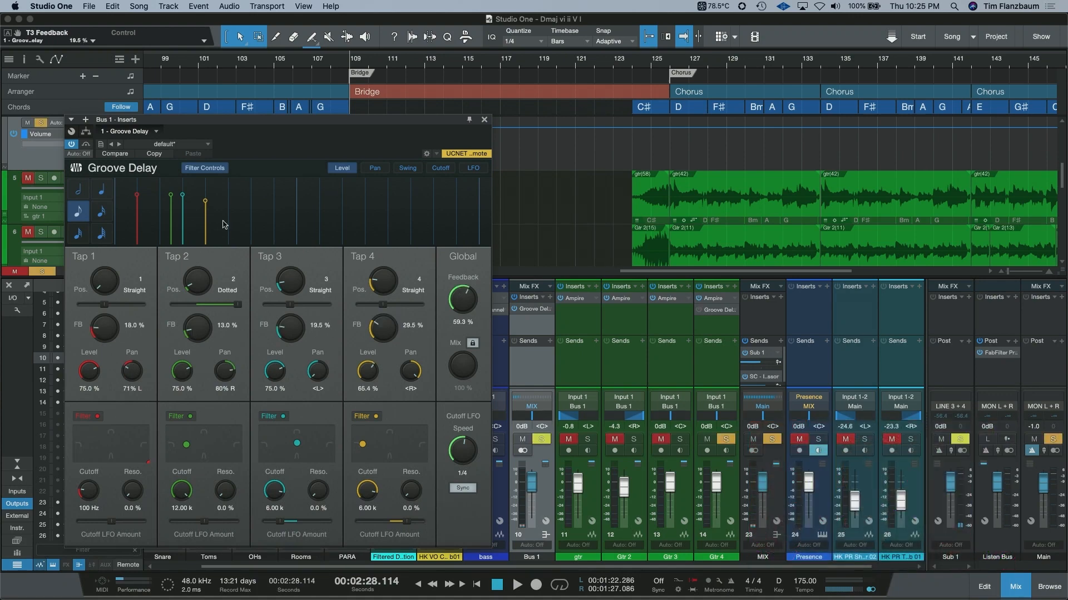
- Play the song through Bus 1's Groove Delay, lower its global feedback, unlock its mix and set it to 33.5 %, and stop playback
key(space)
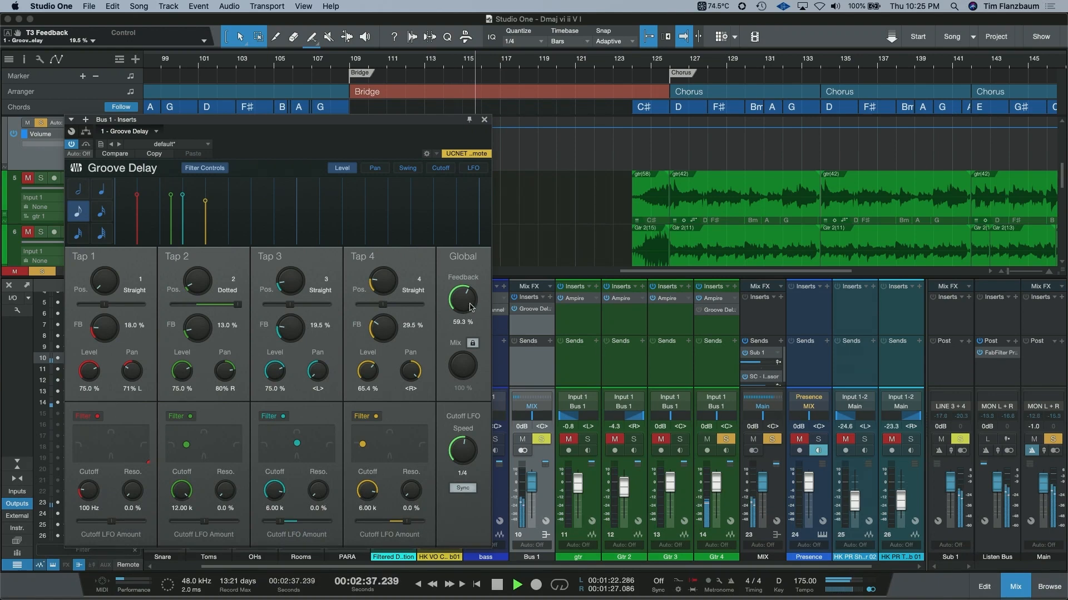
drag(471, 307, 459, 424)
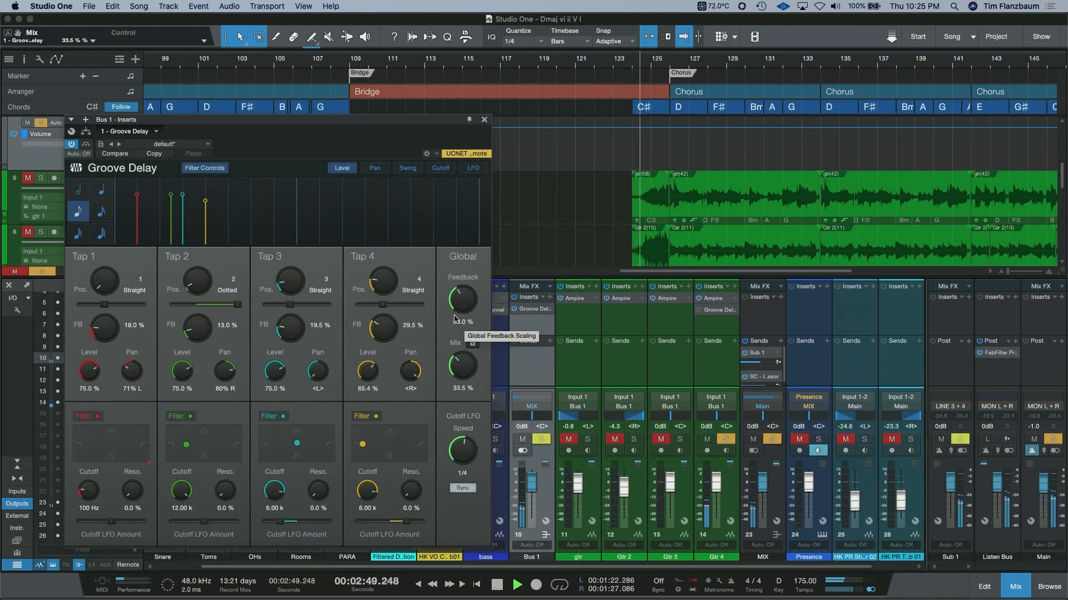
key(space)
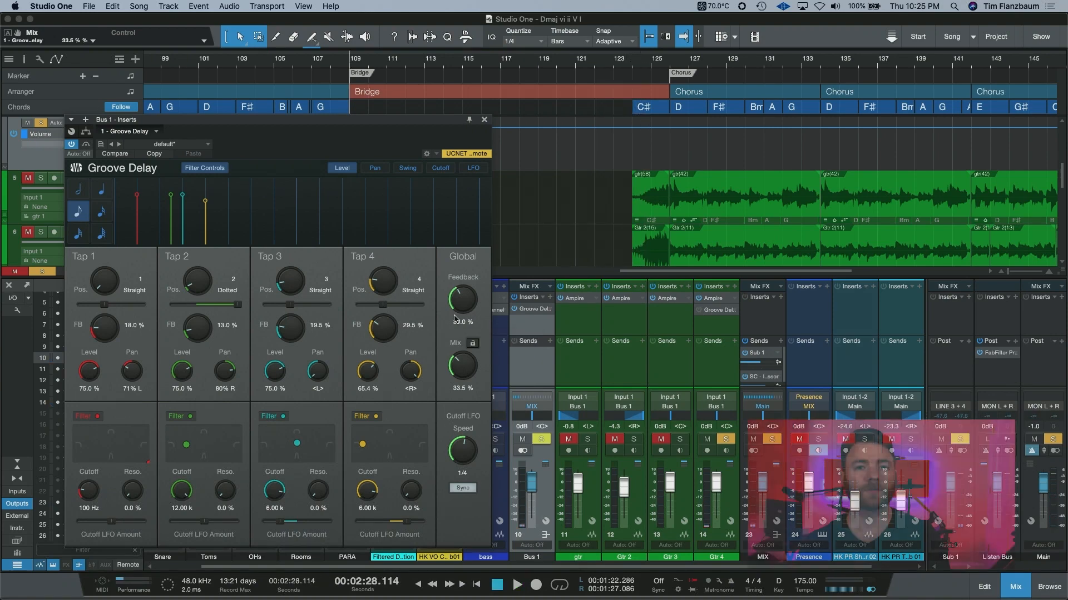